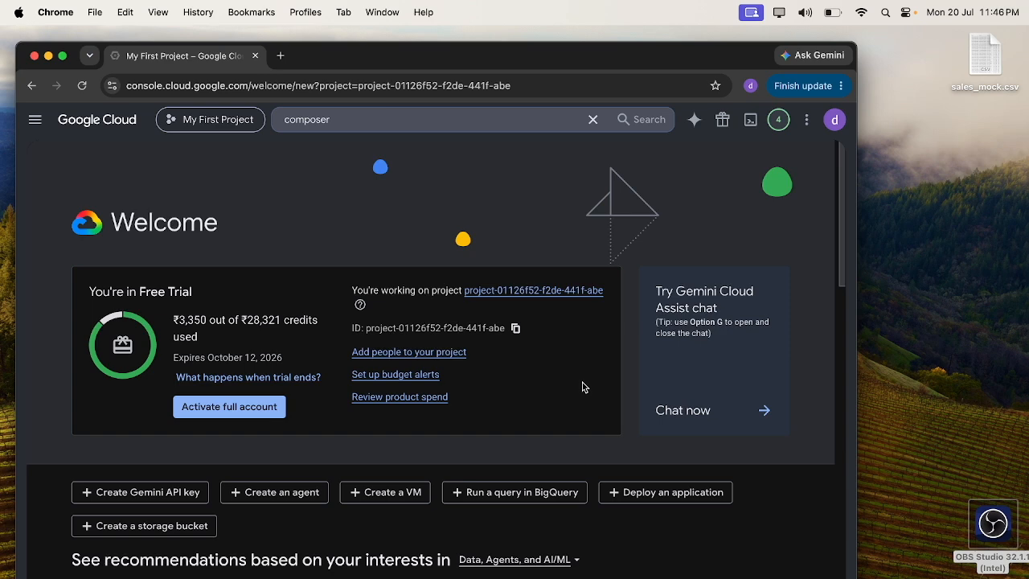
# - Open the Composer environments list and go to the kd-etl-demo environment's DAGs folder in Cloud Storage
pyautogui.click(333, 121)
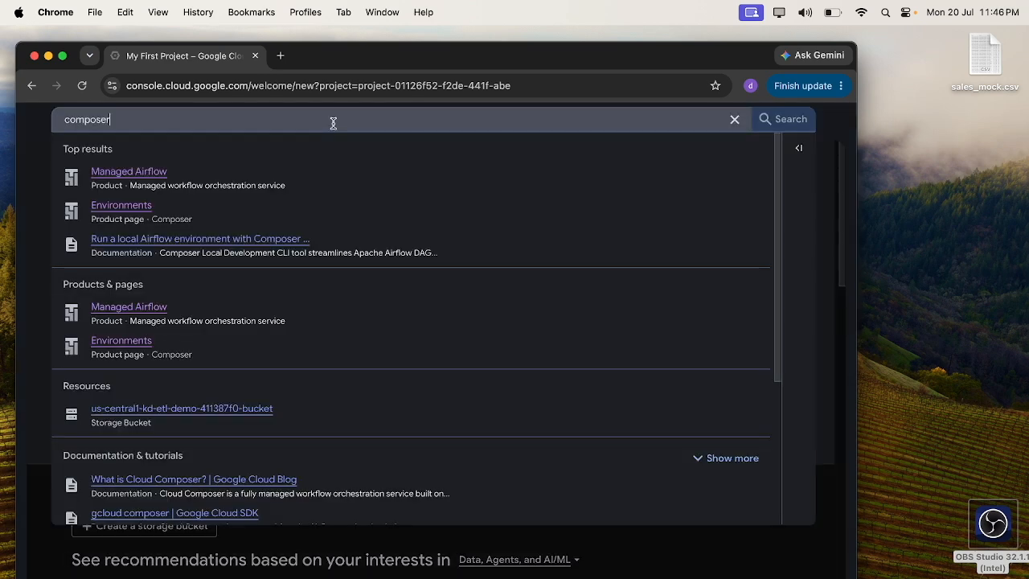
pyautogui.click(170, 206)
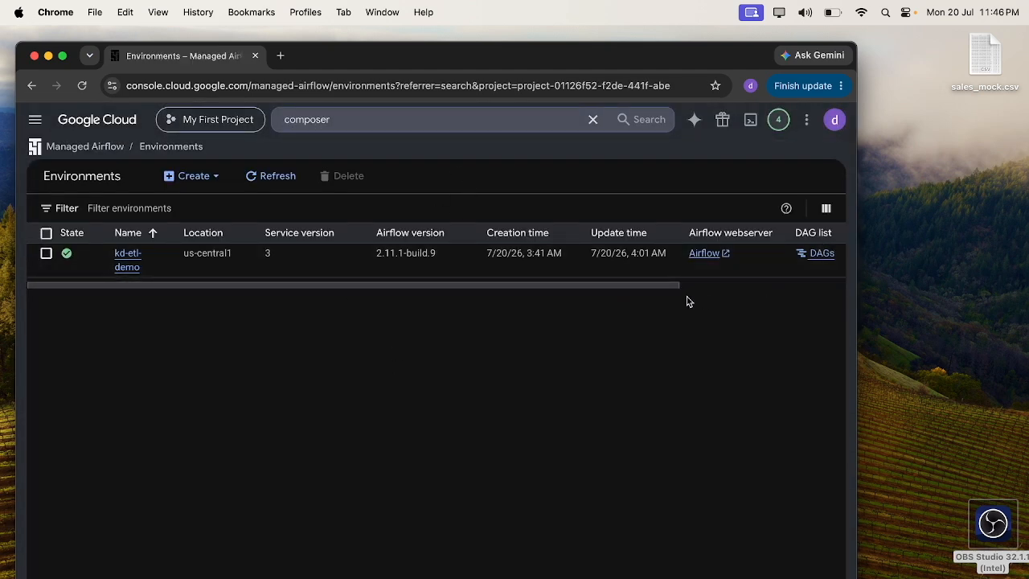
pyautogui.moveTo(668, 287); pyautogui.dragTo(776, 280)
pyautogui.click(804, 254)
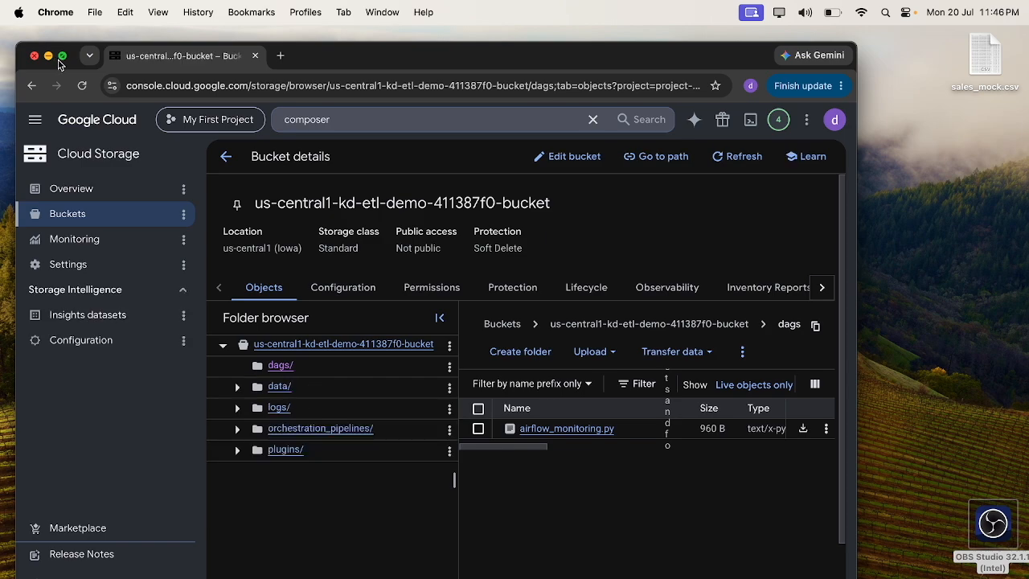
# - Upload transaction_pipeline.py from Downloads into the dags folder of the environment bucket
pyautogui.click(62, 57)
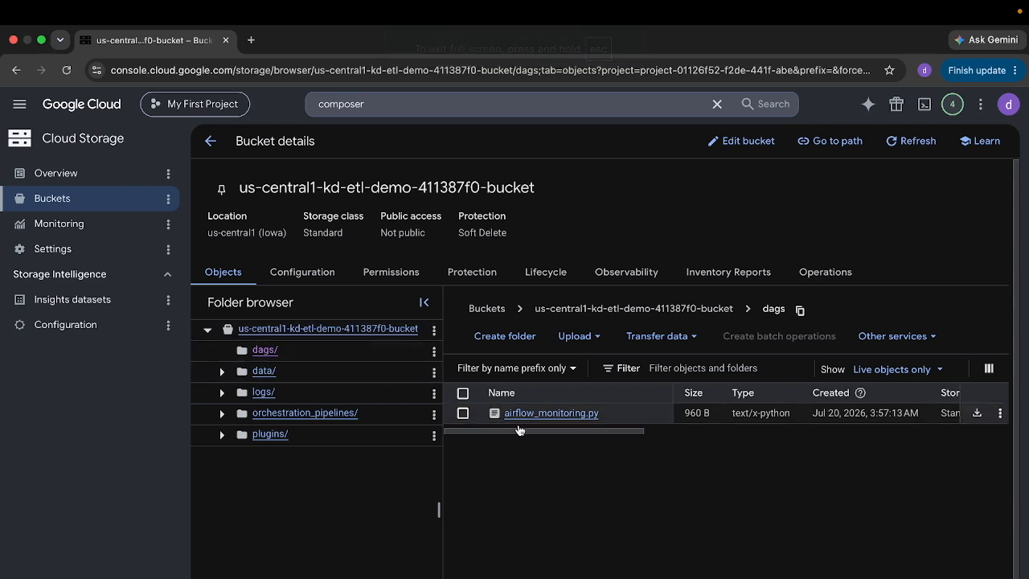
pyautogui.click(578, 338)
pyautogui.click(583, 365)
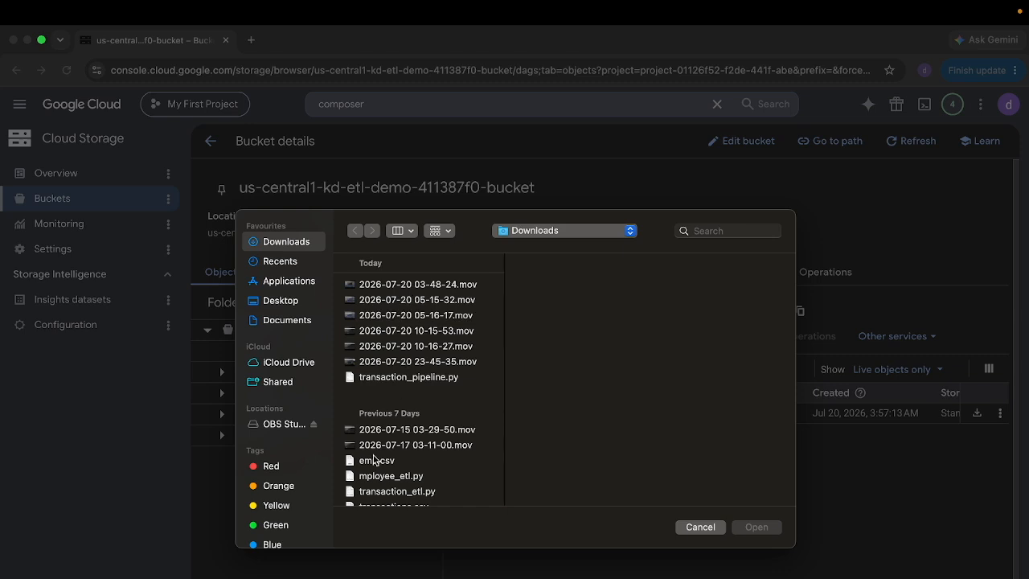
pyautogui.scroll(-3, 374, 459)
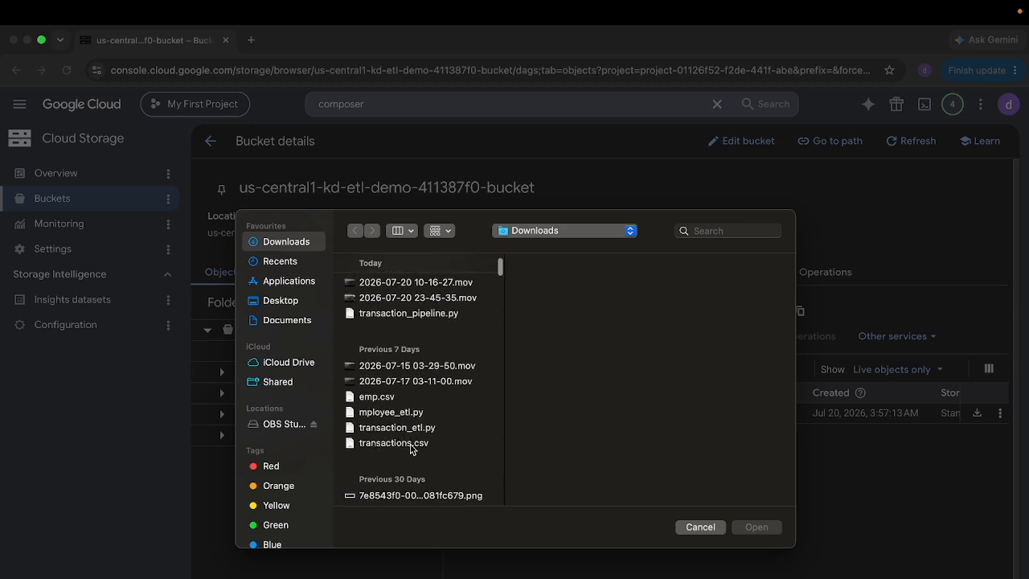
pyautogui.scroll(-2, 409, 450)
pyautogui.scroll(1, 410, 451)
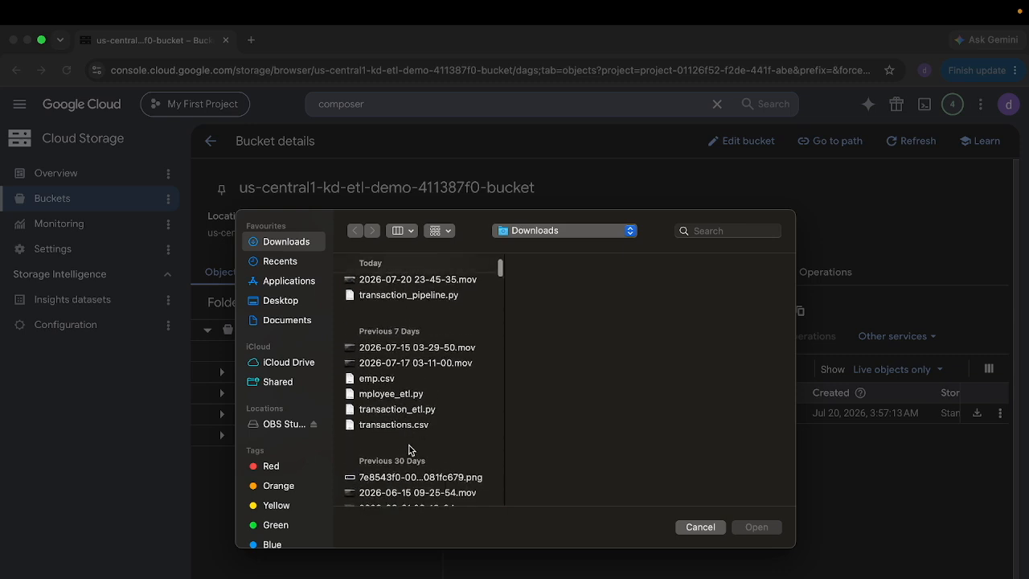
pyautogui.scroll(1, 410, 451)
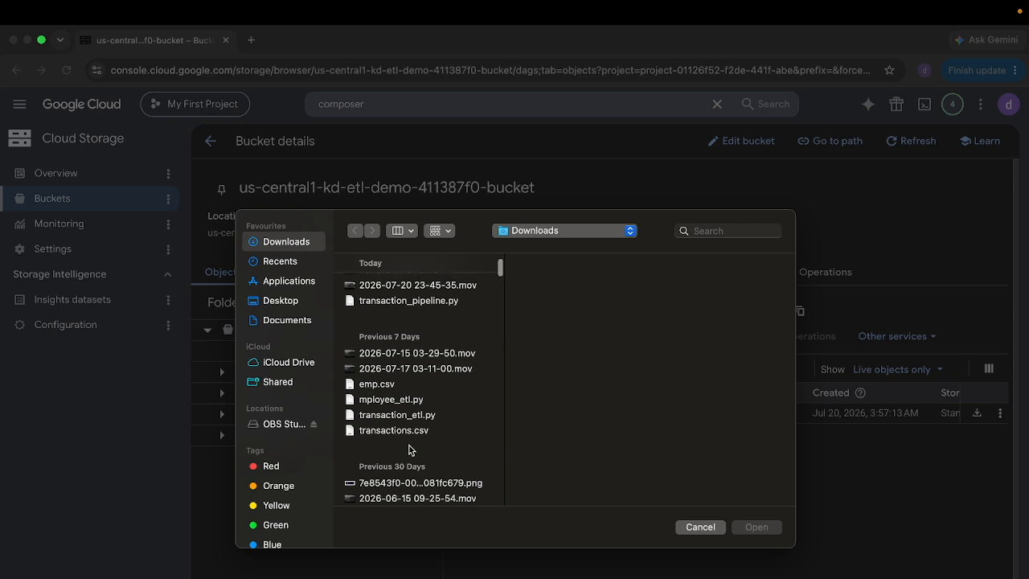
pyautogui.scroll(4, 409, 450)
pyautogui.scroll(5, 410, 450)
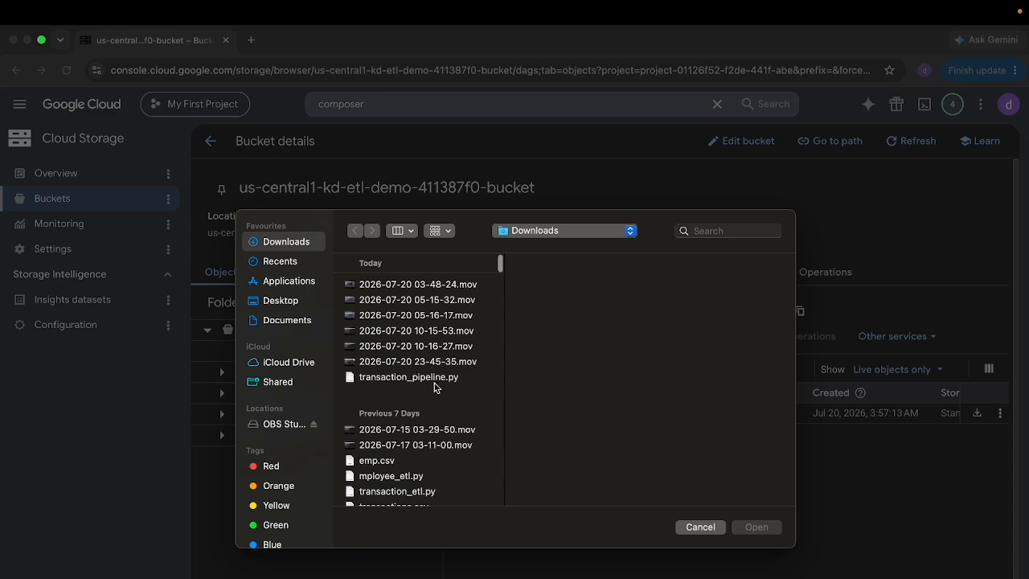
pyautogui.doubleClick(438, 377)
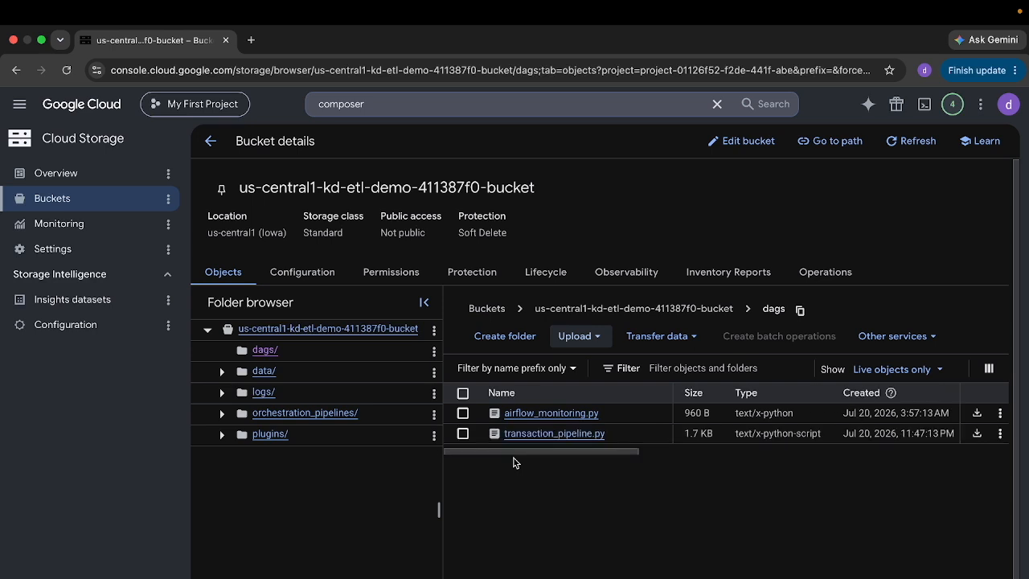
# - Return to the Managed Airflow environments and open the Airflow web UI for kd-etl-demo
pyautogui.click(211, 141)
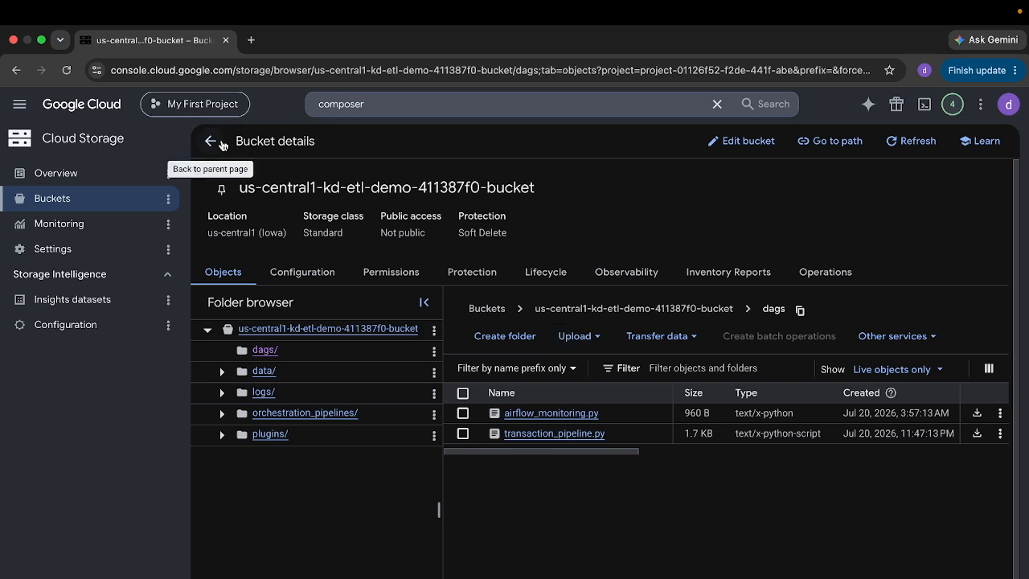
pyautogui.click(394, 103)
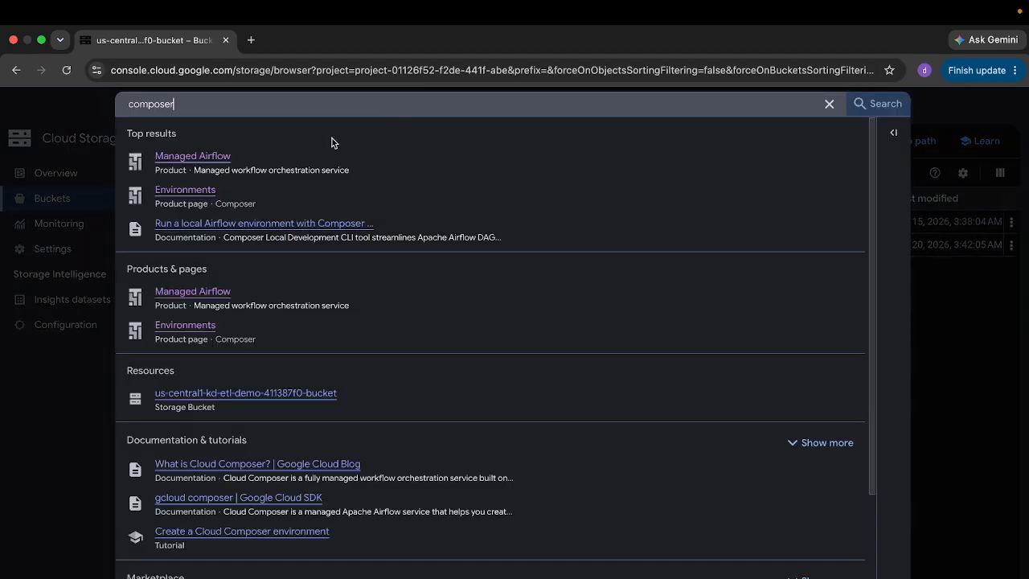
pyautogui.click(182, 155)
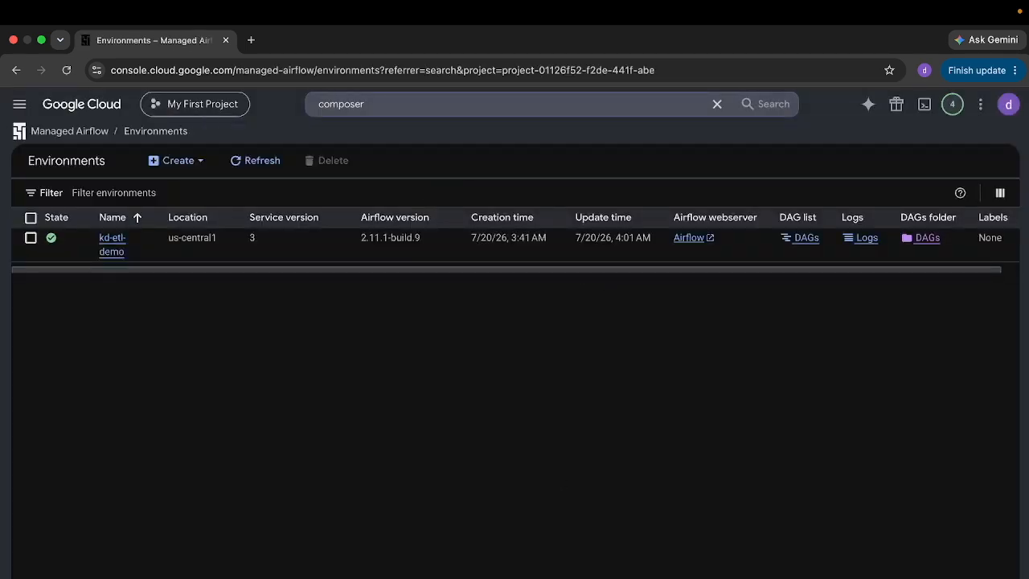
pyautogui.click(705, 237)
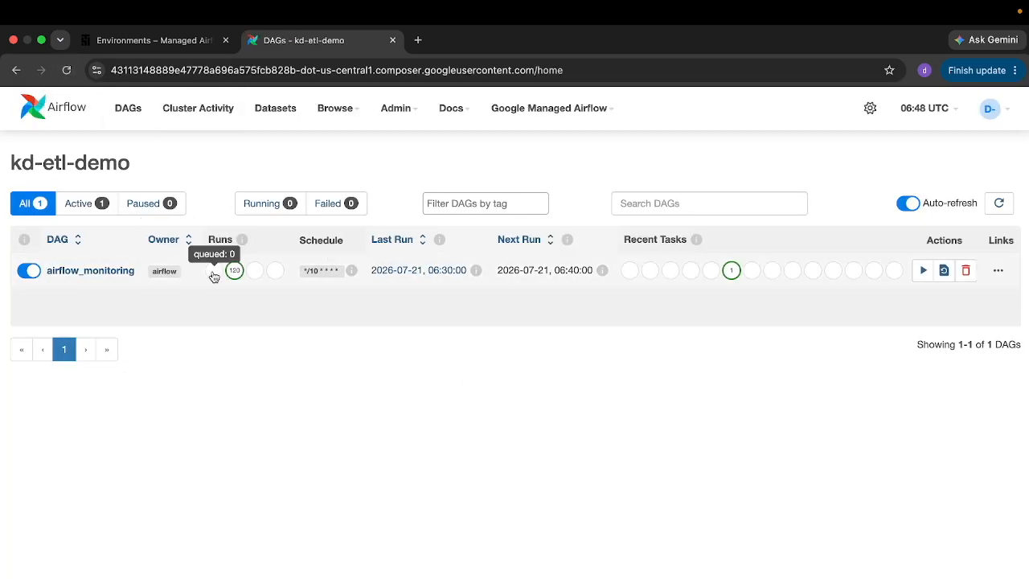
# - Reload the Airflow DAGs page to list the new transaction_etl_pipeline DAG
pyautogui.click(65, 73)
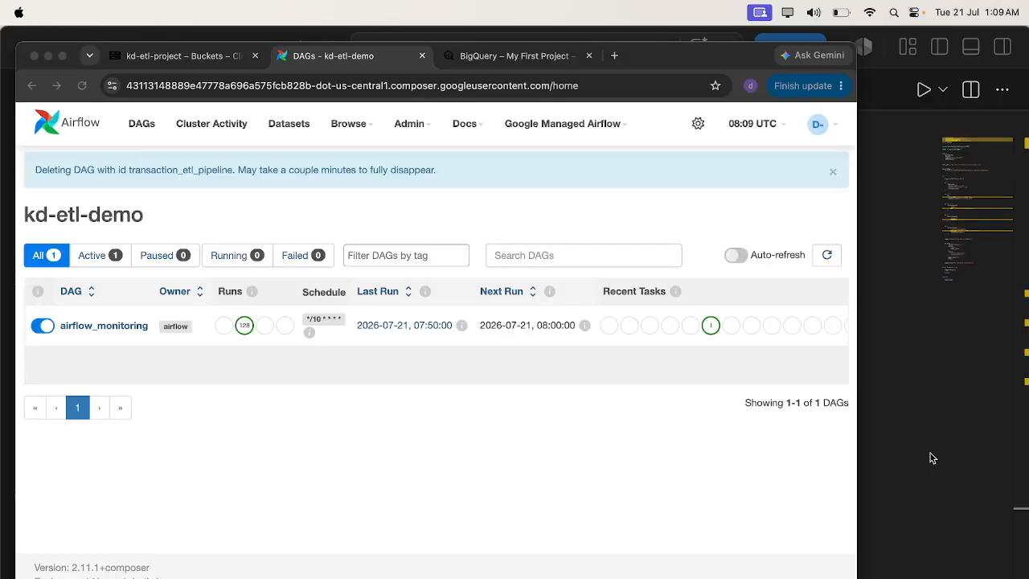
pyautogui.press('super+Tab')
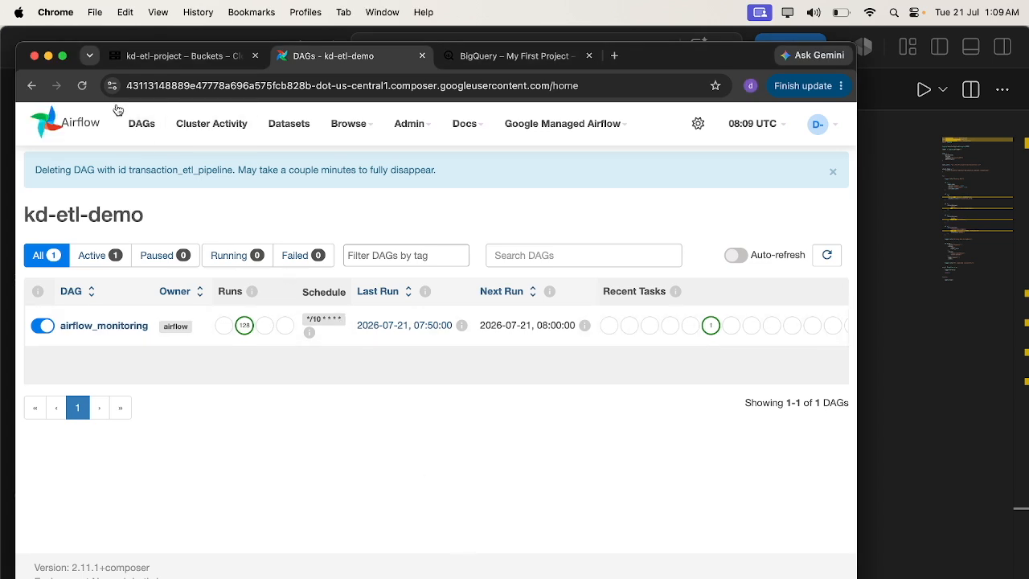
pyautogui.click(83, 86)
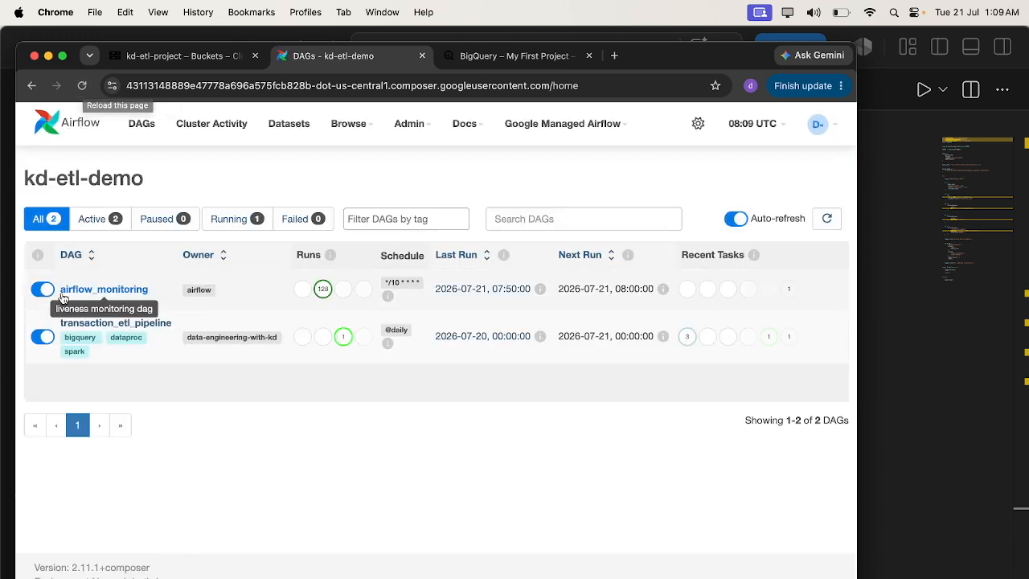
# - Open the transaction_etl_pipeline DAG's details view
pyautogui.click(118, 327)
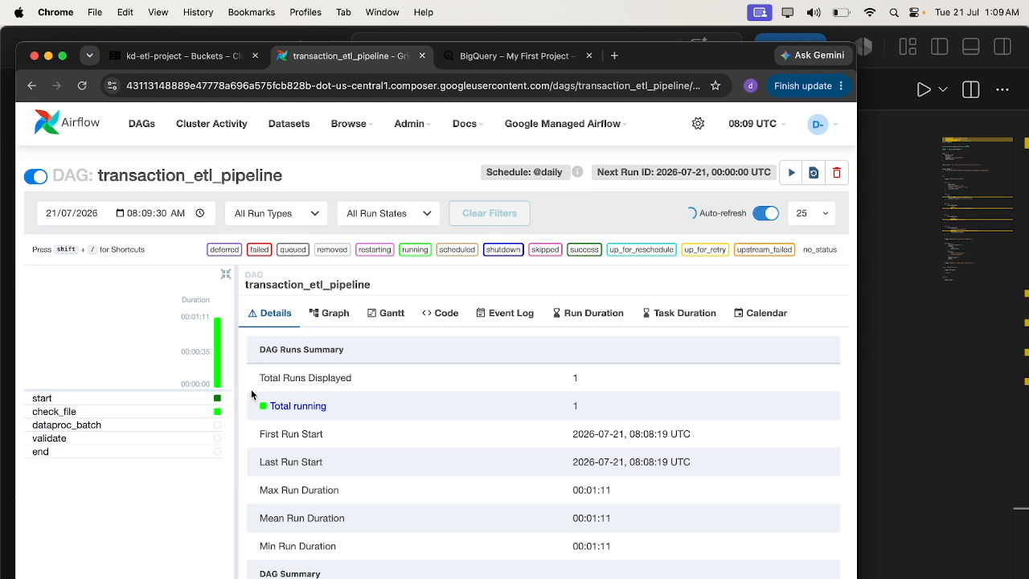
pyautogui.moveTo(220, 418)
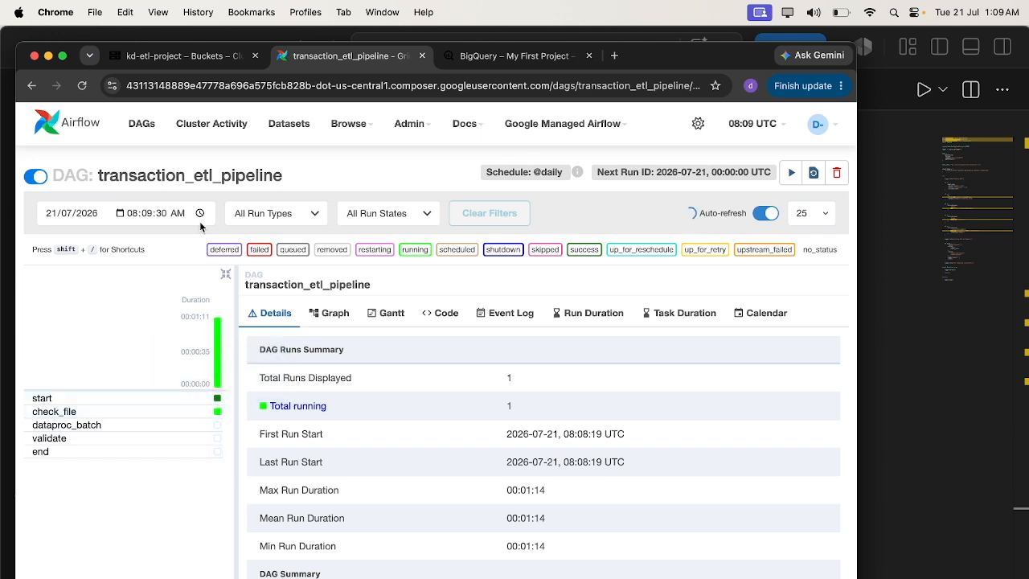
# - Switch to the Cloud Storage buckets and open the kd-etl-project bucket
pyautogui.click(188, 54)
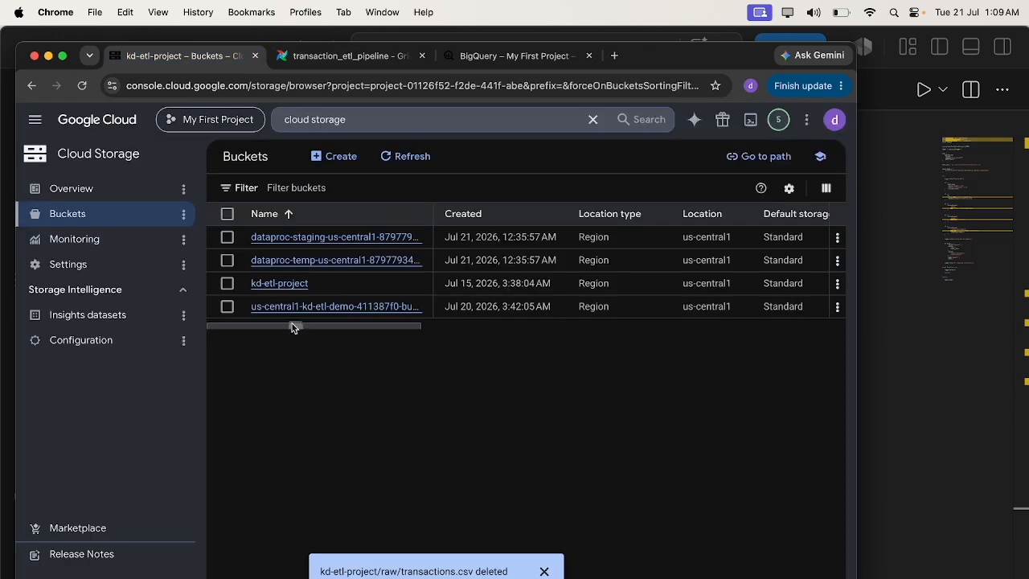
pyautogui.click(274, 284)
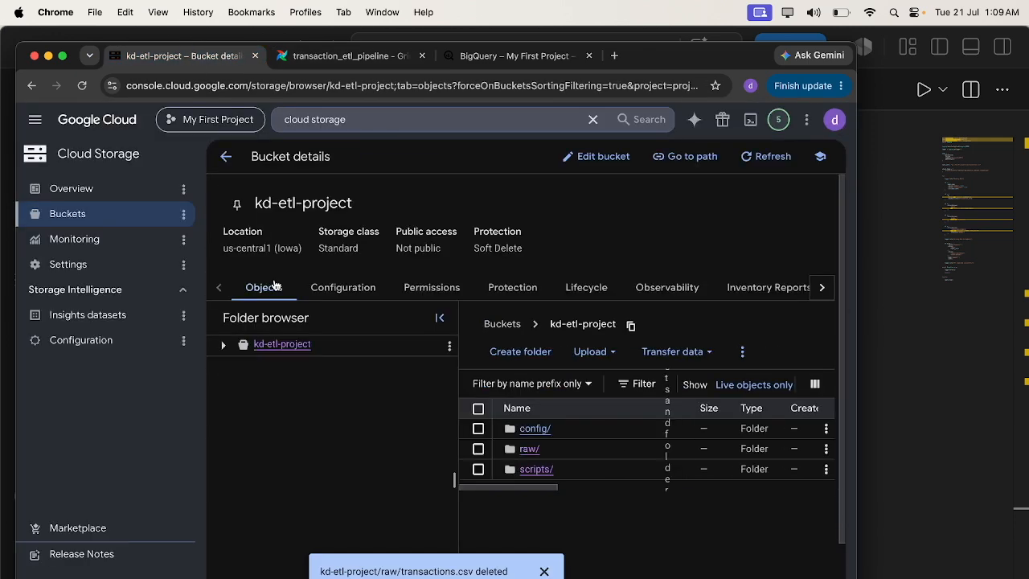
pyautogui.press('super+Tab')
pyautogui.press('super+Tab')
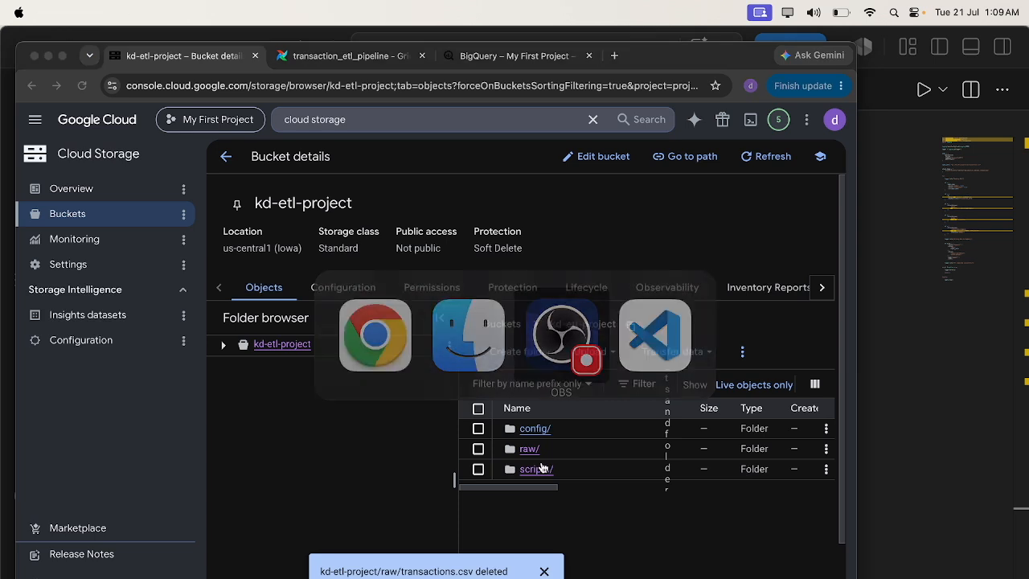
pyautogui.press('super+Tab')
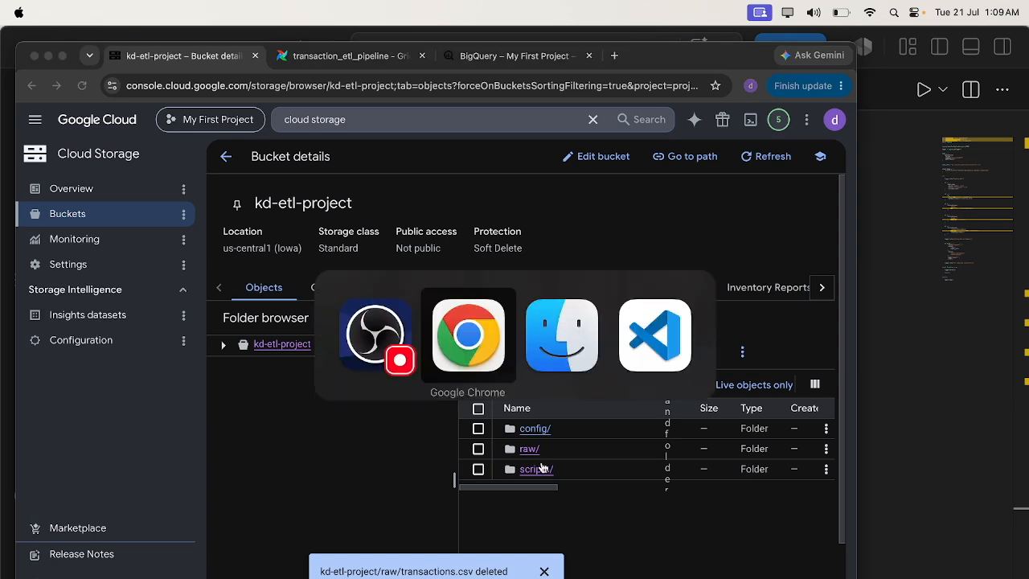
# - Upload transactions.csv into the raw folder of the kd-etl-project bucket and dismiss the notification
pyautogui.click(529, 450)
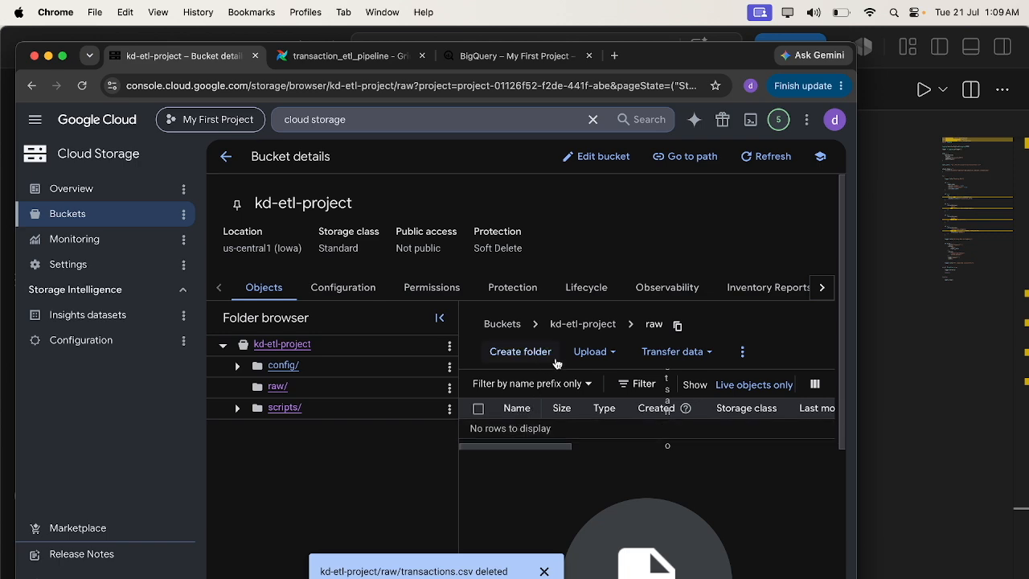
pyautogui.click(590, 353)
pyautogui.click(595, 386)
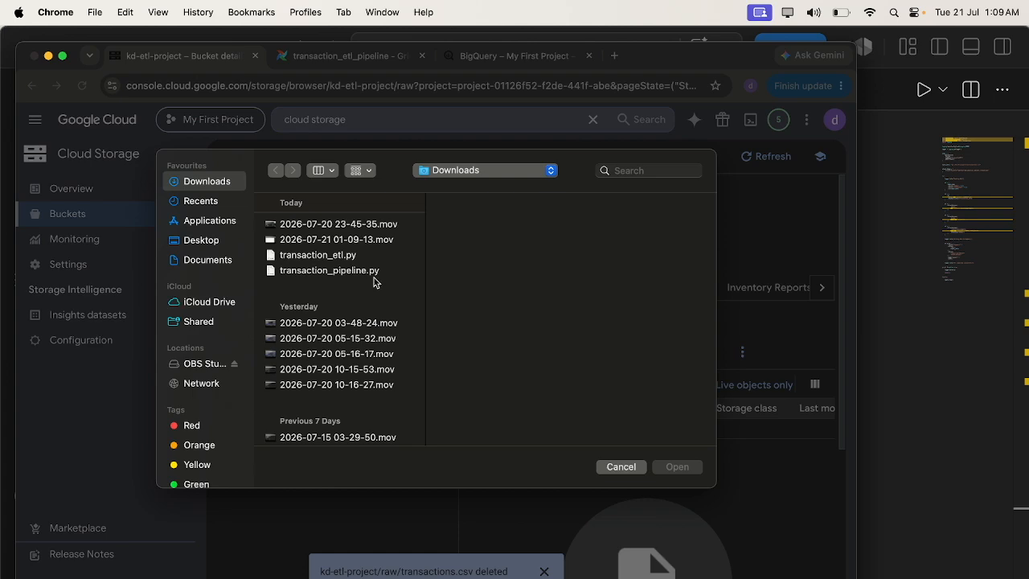
pyautogui.scroll(-5, 373, 349)
pyautogui.scroll(-3, 373, 349)
pyautogui.doubleClick(340, 358)
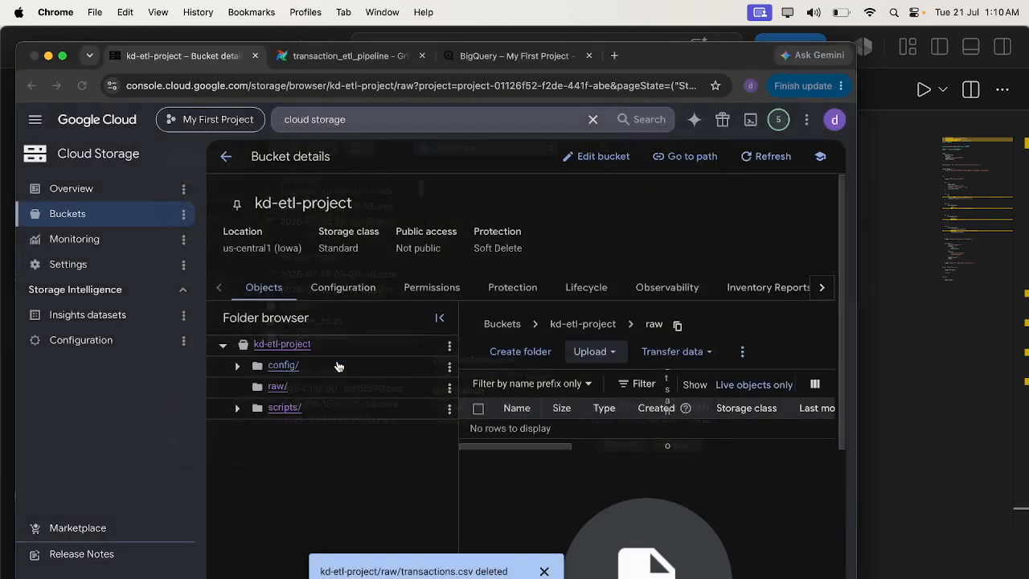
pyautogui.click(541, 572)
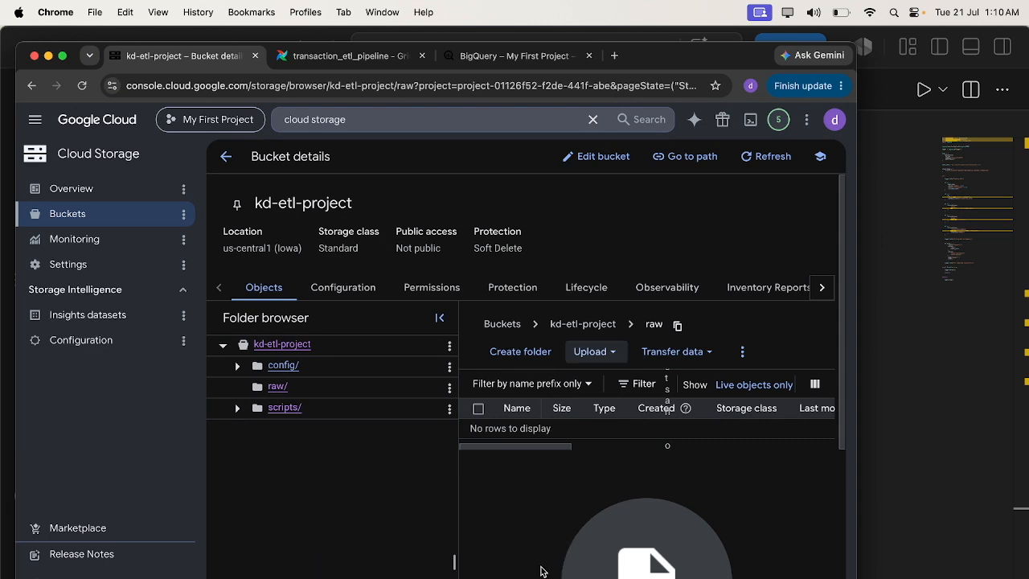
pyautogui.click(538, 570)
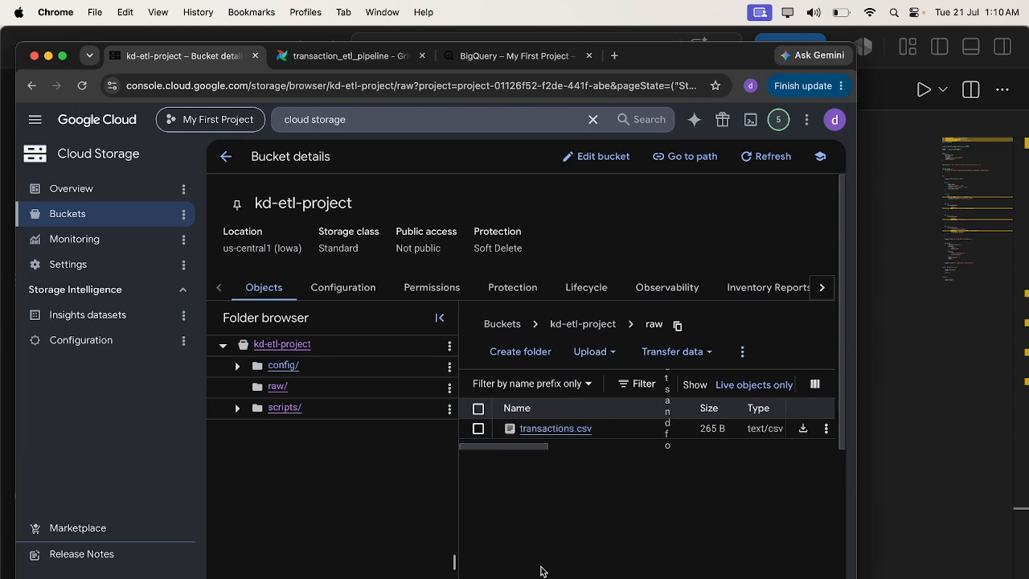
# - Refresh the transaction_etl_pipeline DAG and inspect the check_file task's logs
pyautogui.click(329, 60)
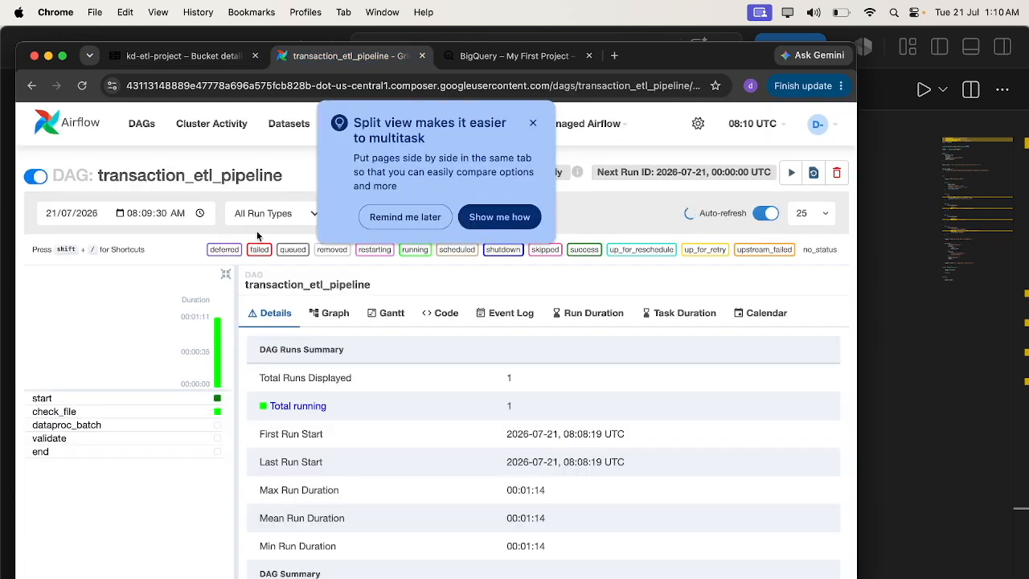
pyautogui.click(81, 86)
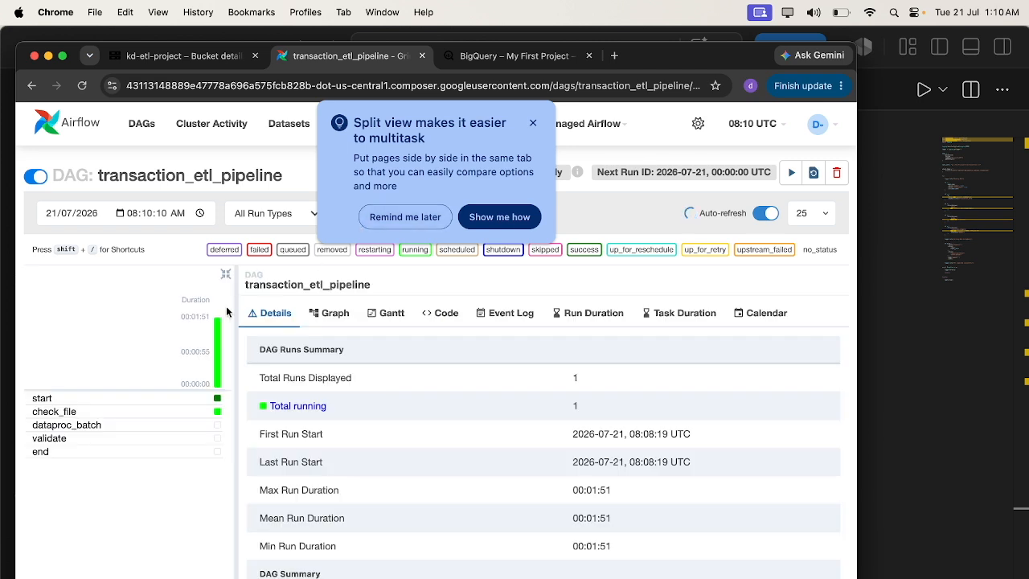
pyautogui.click(218, 413)
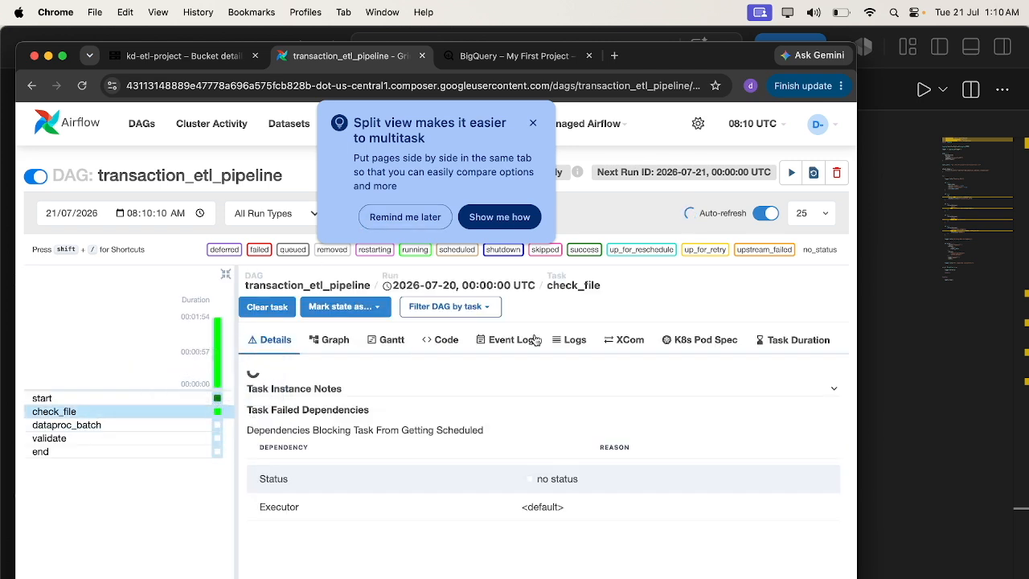
pyautogui.click(571, 347)
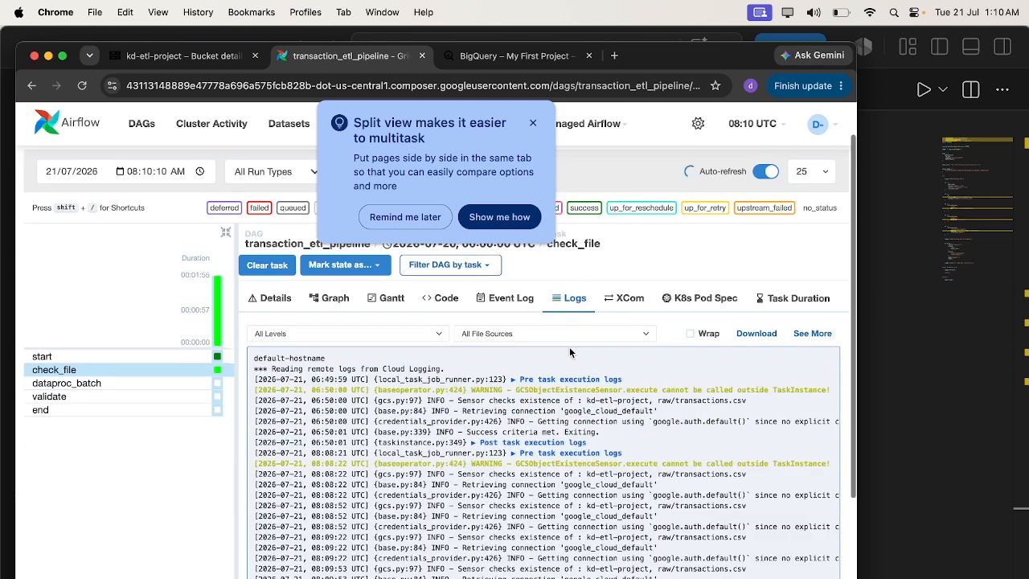
pyautogui.scroll(-2, 592, 498)
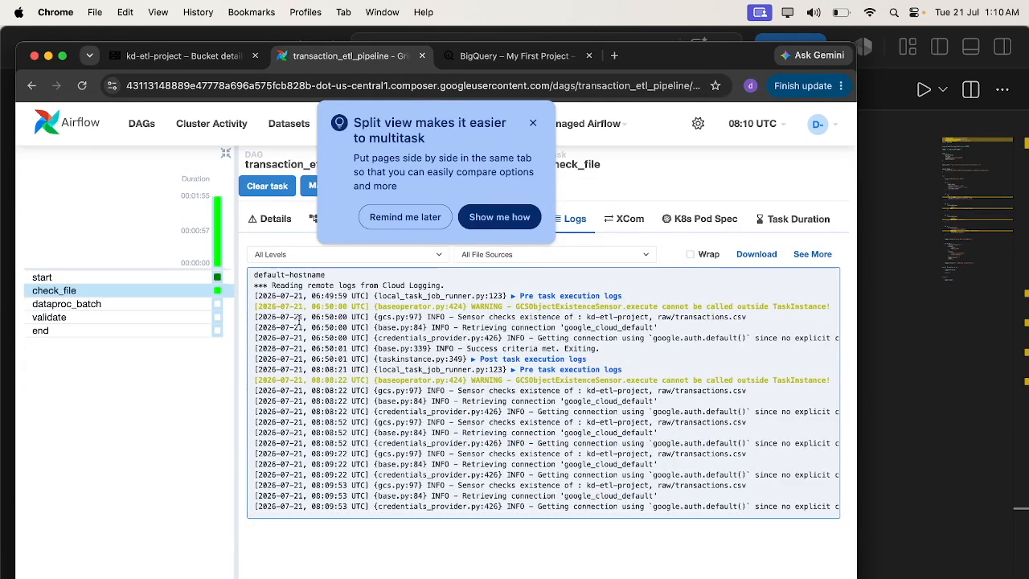
pyautogui.click(80, 88)
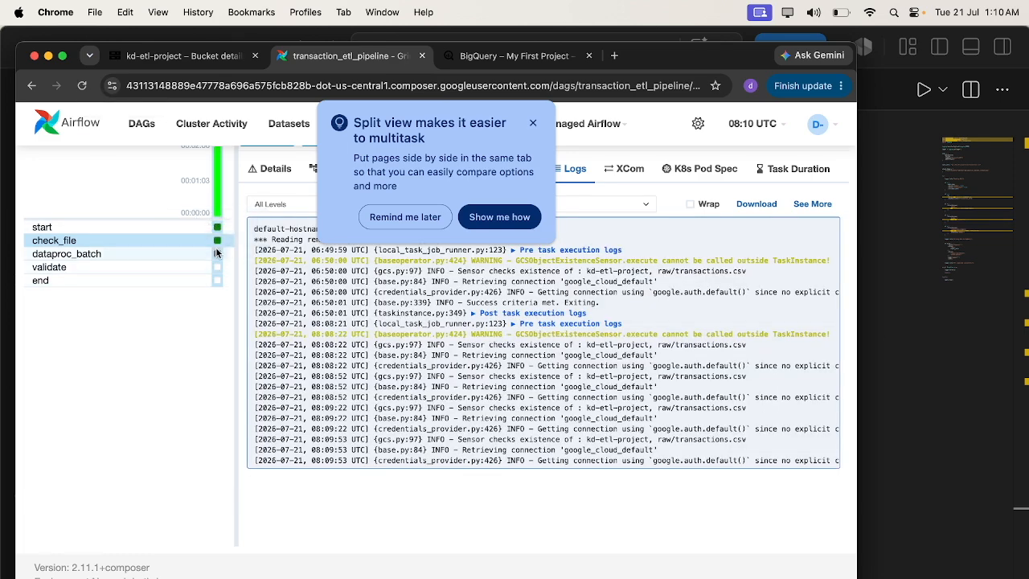
pyautogui.click(83, 86)
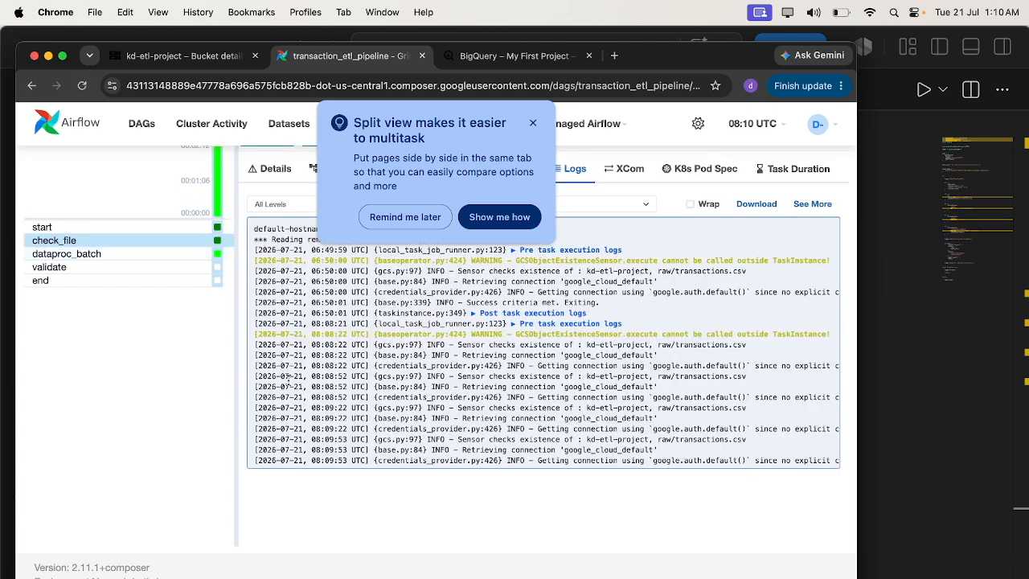
# - Open the dataproc_batch task and read through its error logs
pyautogui.click(217, 254)
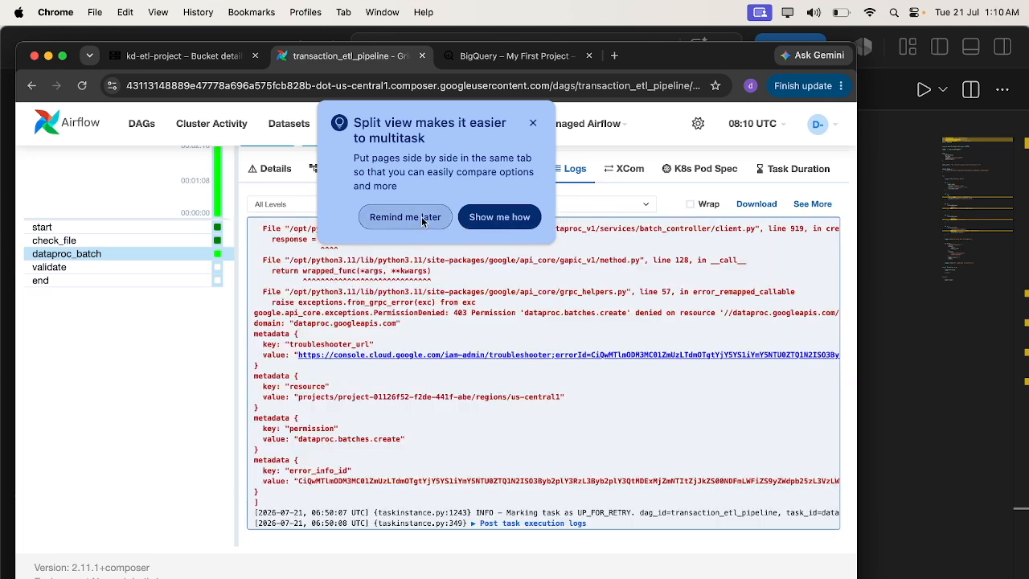
pyautogui.click(424, 219)
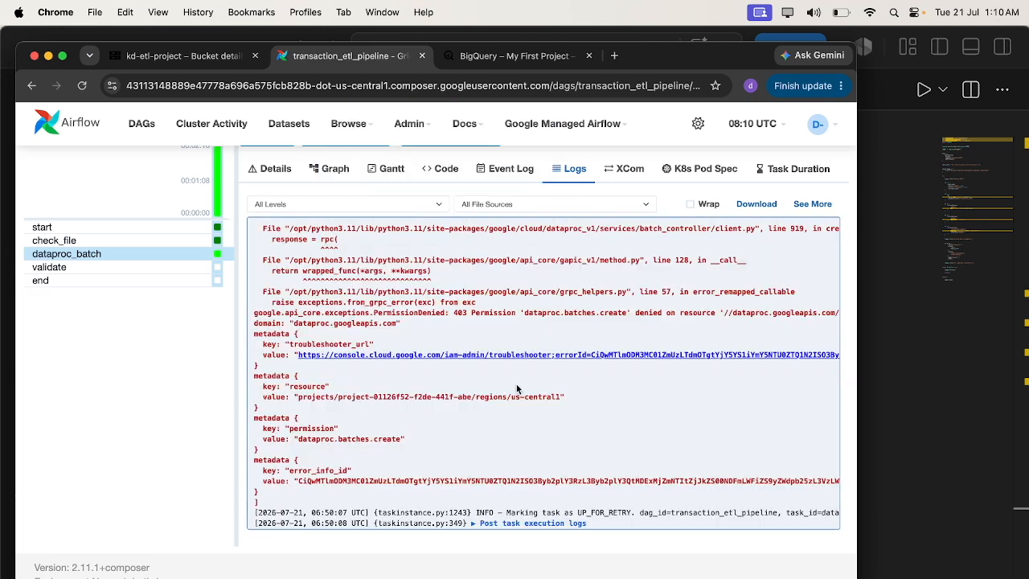
pyautogui.scroll(5, 517, 389)
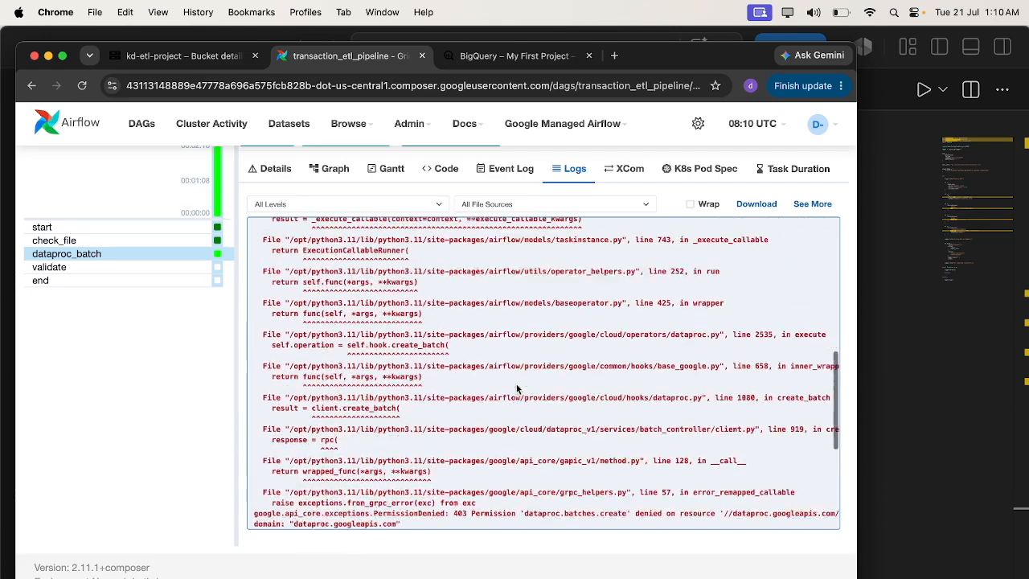
pyautogui.scroll(3, 517, 389)
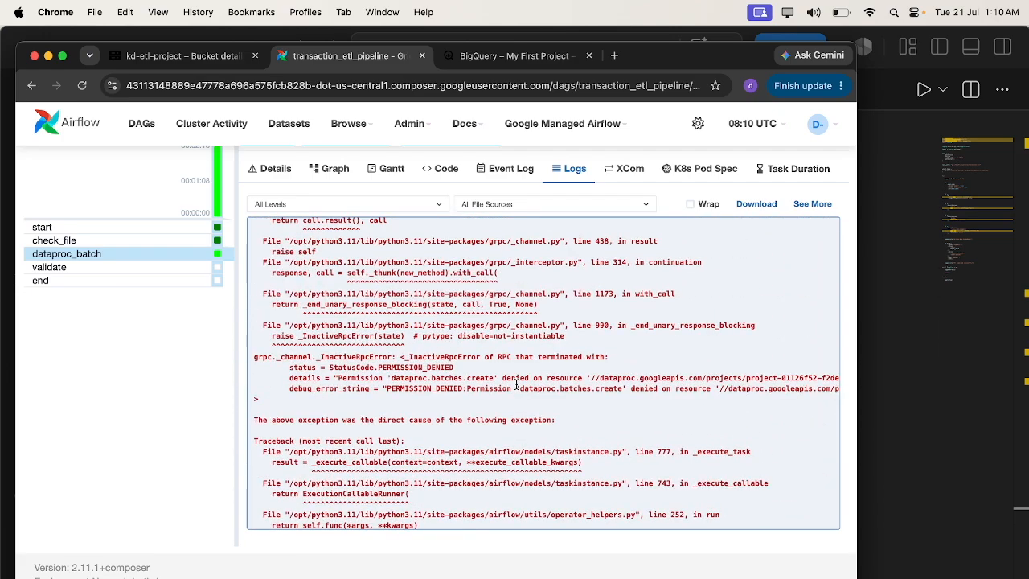
pyautogui.scroll(1, 517, 385)
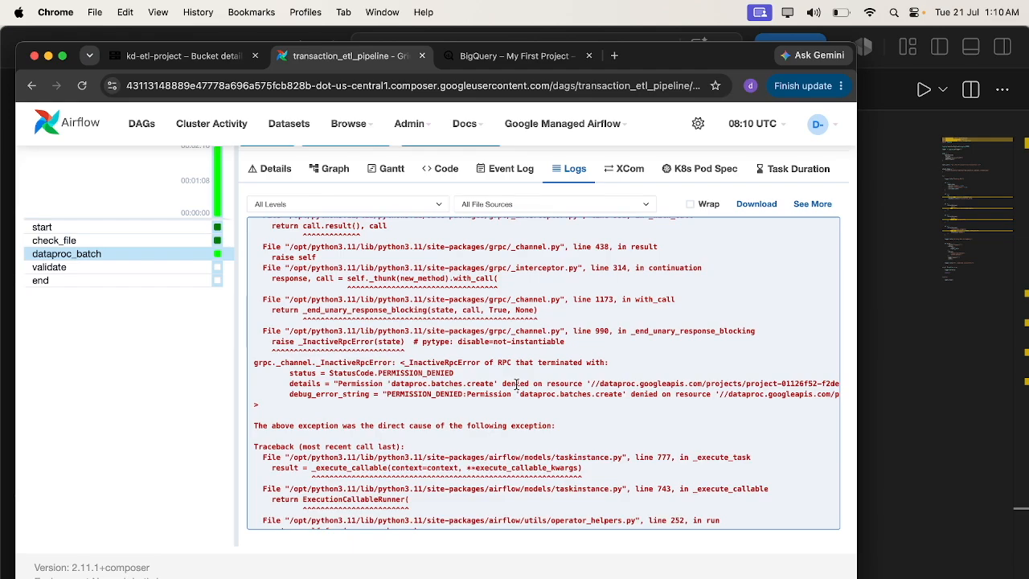
pyautogui.scroll(2, 516, 383)
pyautogui.scroll(5, 516, 384)
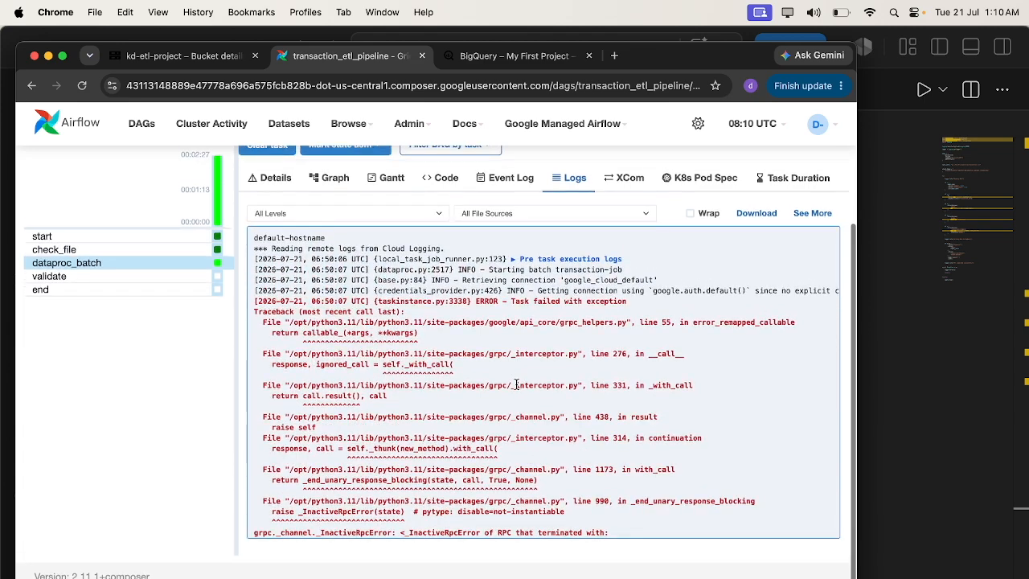
pyautogui.scroll(-5, 516, 383)
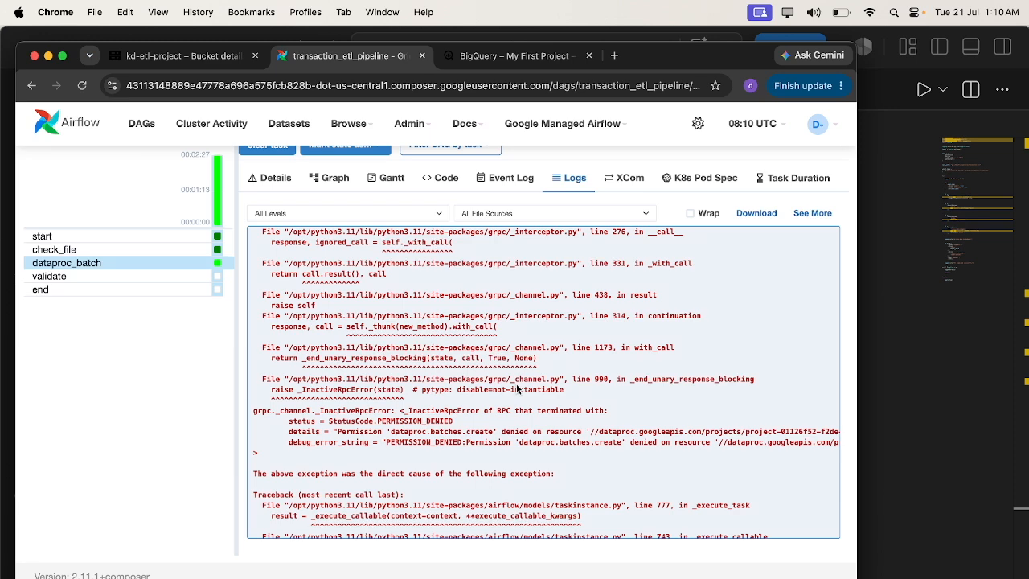
# - Review the DAG's Python code, then return to the dataproc_batch task's logs and reload the page
pyautogui.click(443, 180)
pyautogui.scroll(-10, 433, 402)
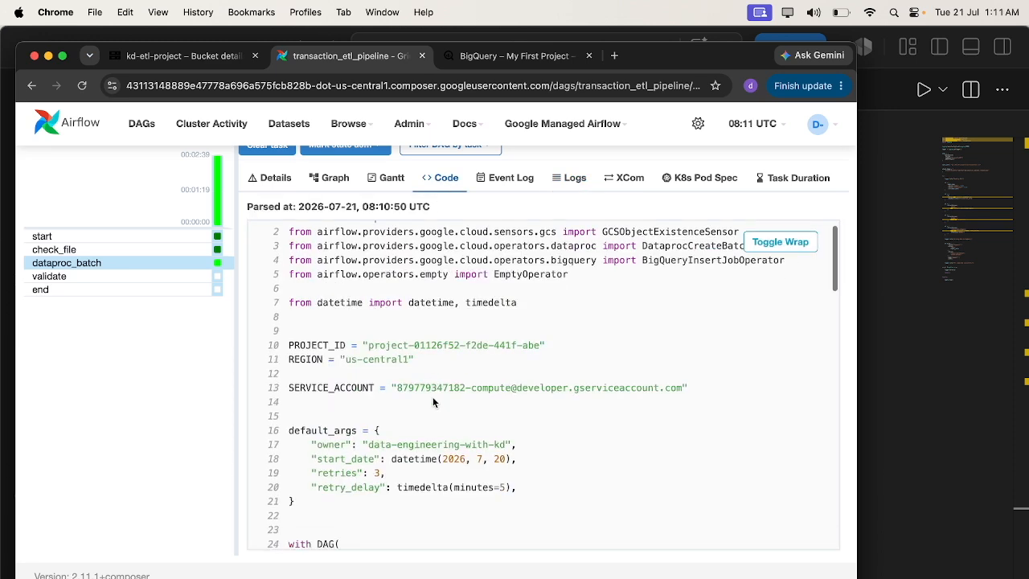
pyautogui.scroll(-5, 433, 402)
pyautogui.scroll(3, 433, 402)
pyautogui.scroll(-4, 432, 400)
pyautogui.scroll(-1, 433, 398)
pyautogui.scroll(15, 432, 398)
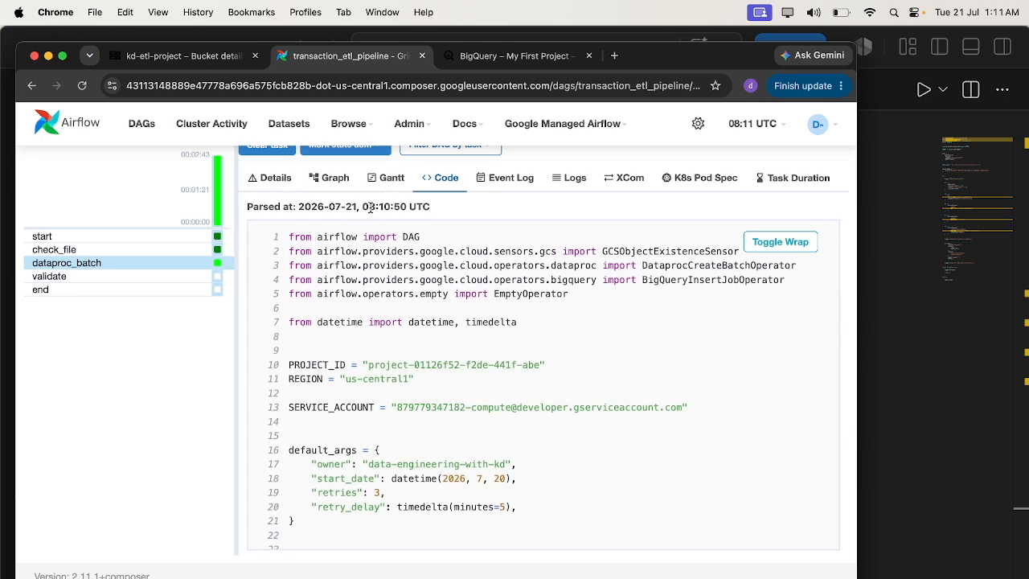
pyautogui.click(575, 177)
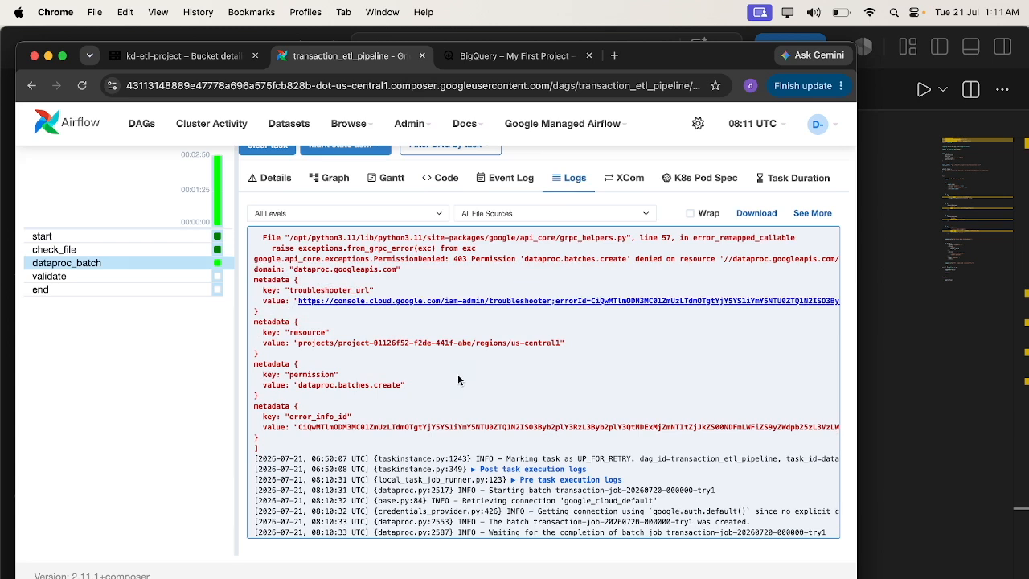
pyautogui.click(81, 85)
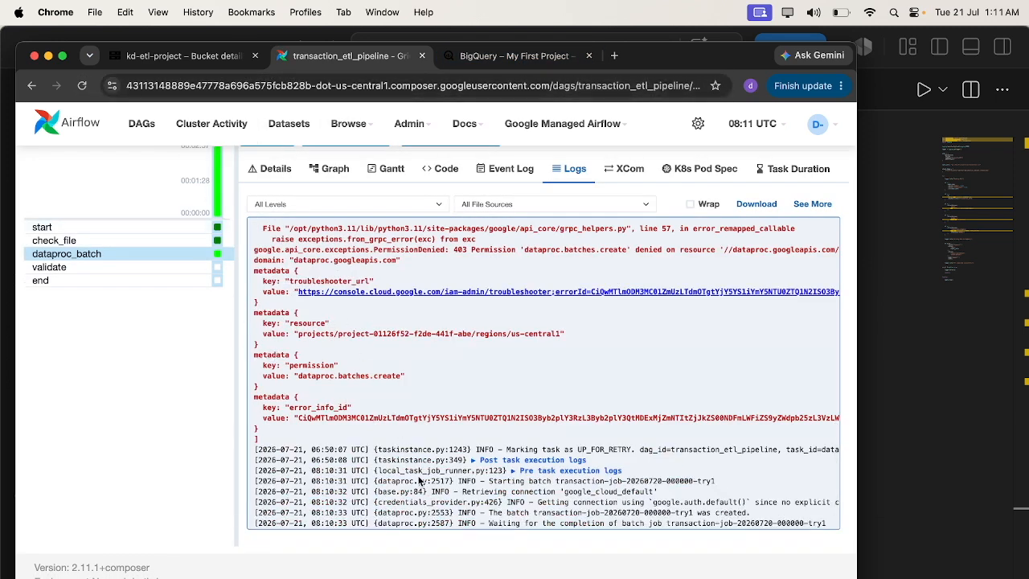
# - Open the Dataproc Batches page in a new tab and open the transaction-job batch
pyautogui.click(143, 58)
pyautogui.click(614, 57)
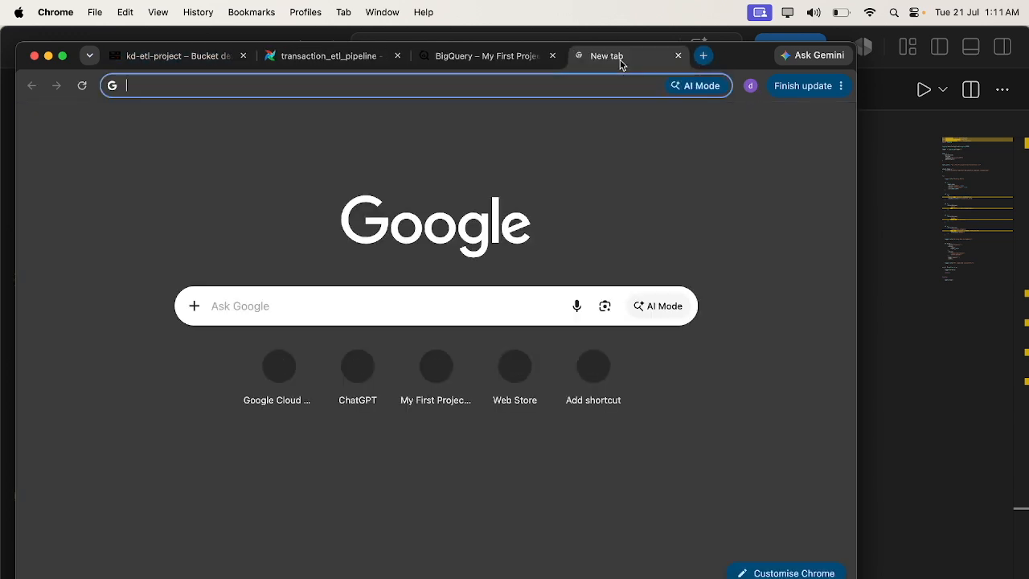
pyautogui.write('dataproc')
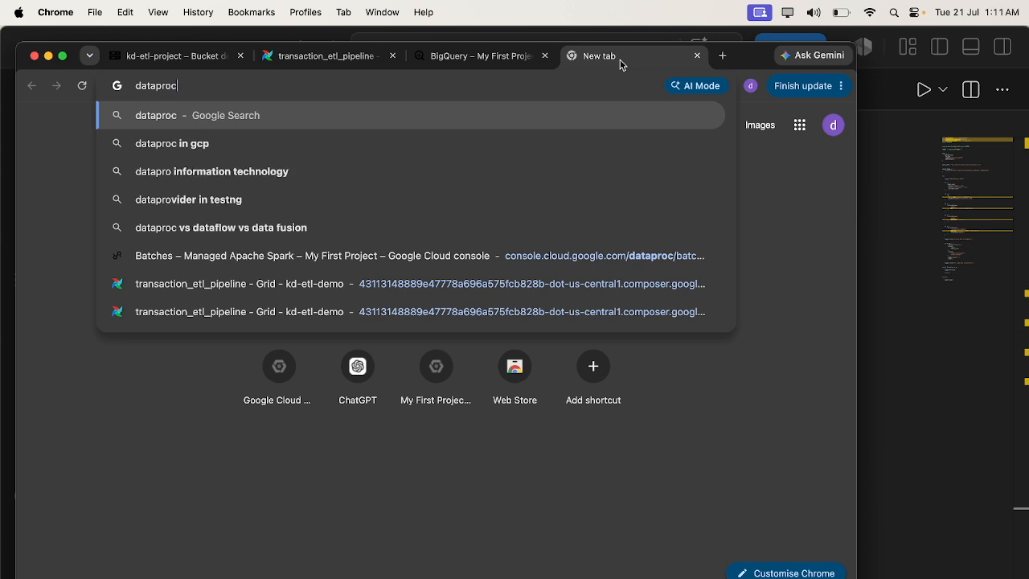
pyautogui.press('Down')
pyautogui.press('Down')
pyautogui.press('Down')
pyautogui.press('Down')
pyautogui.press('Down')
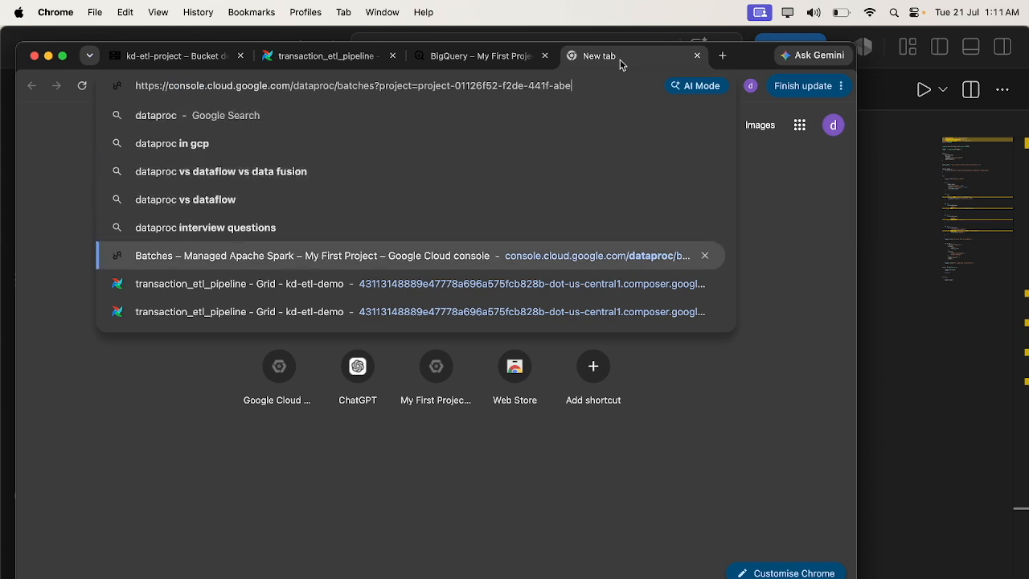
pyautogui.press('Return')
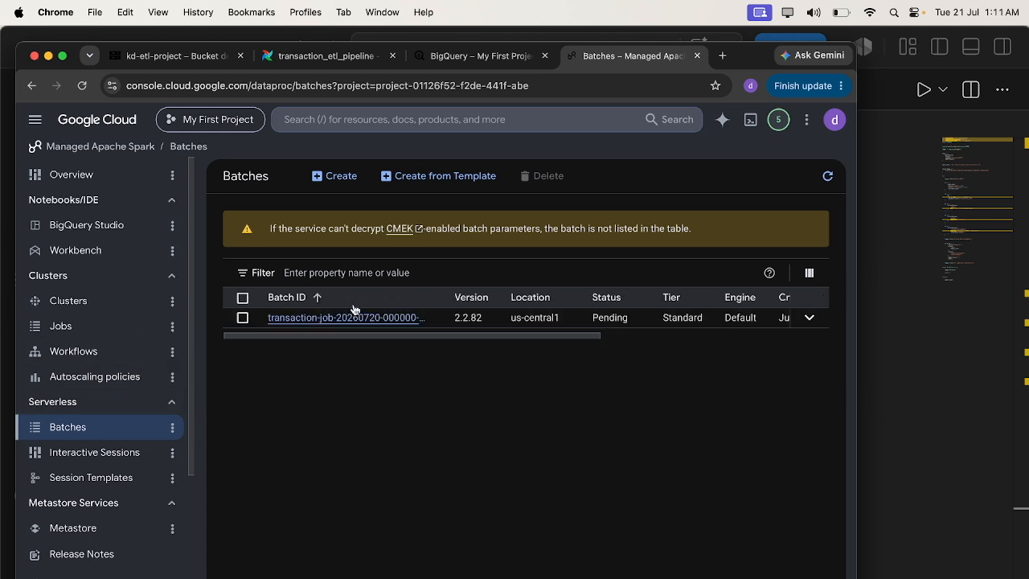
pyautogui.click(358, 319)
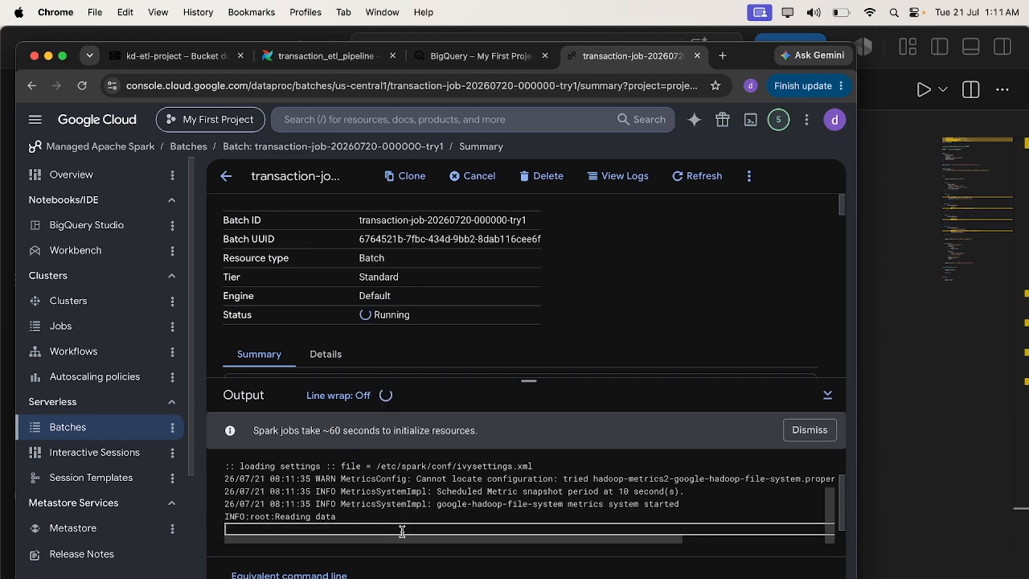
pyautogui.click(452, 58)
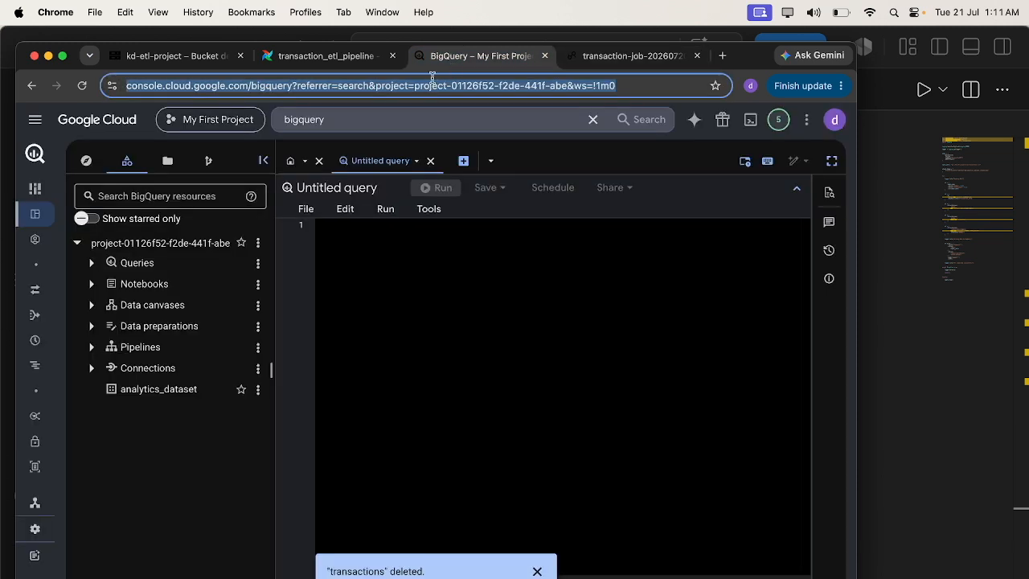
pyautogui.click(82, 85)
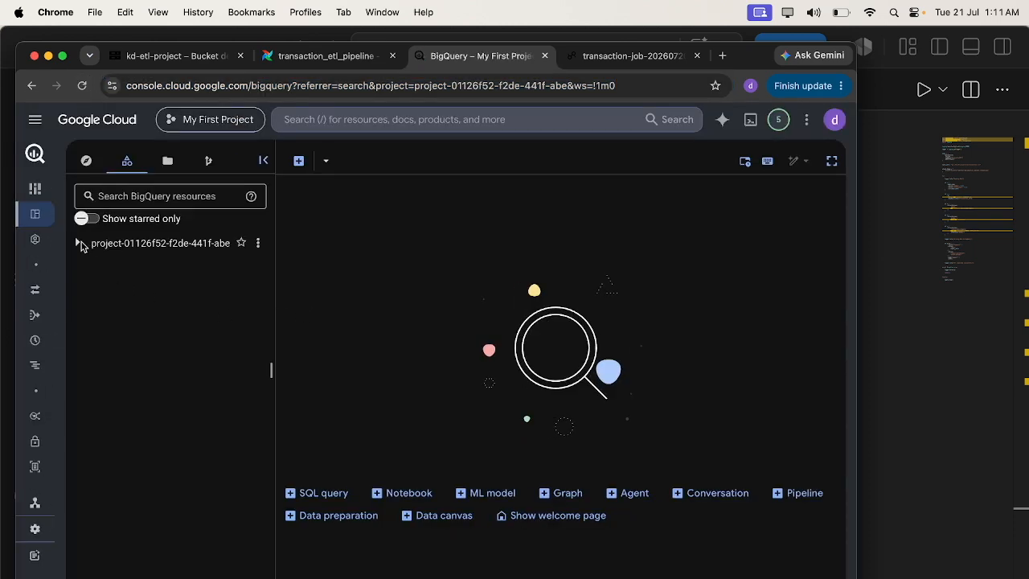
pyautogui.click(78, 243)
pyautogui.click(92, 368)
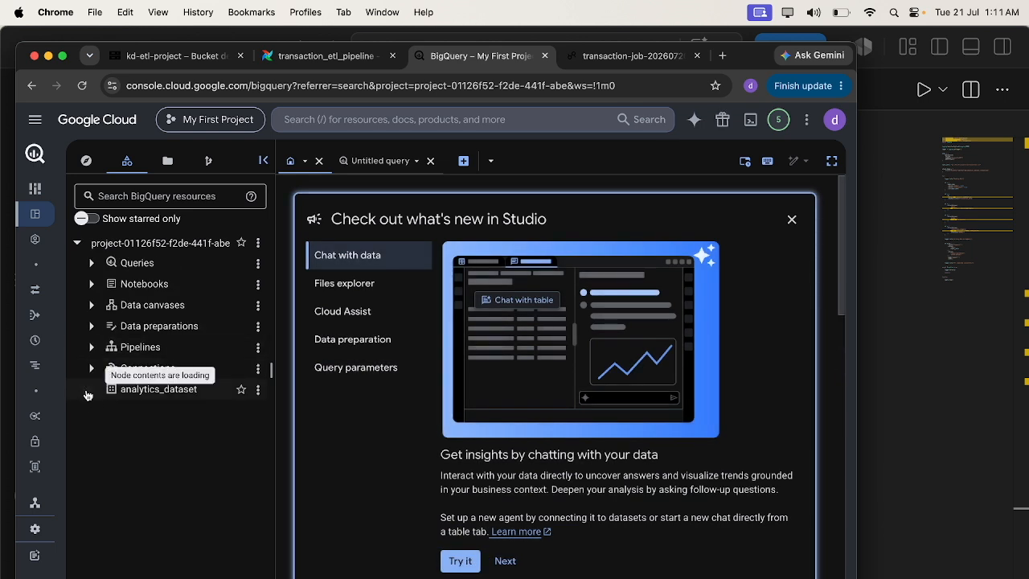
# - Check the running batch's output, then reload BigQuery and open the transactions table in analytics_dataset
pyautogui.click(605, 62)
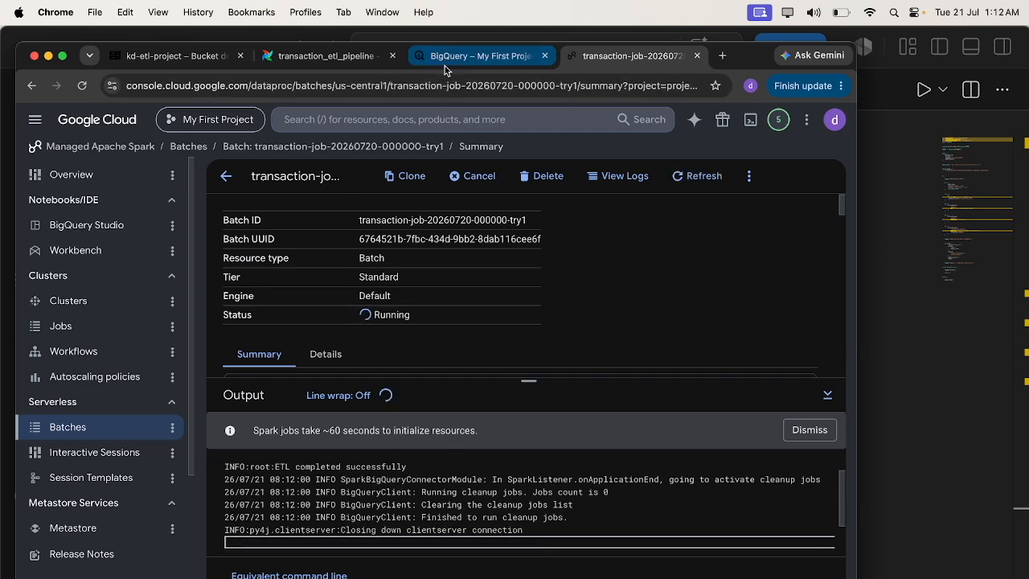
pyautogui.click(480, 55)
pyautogui.click(81, 85)
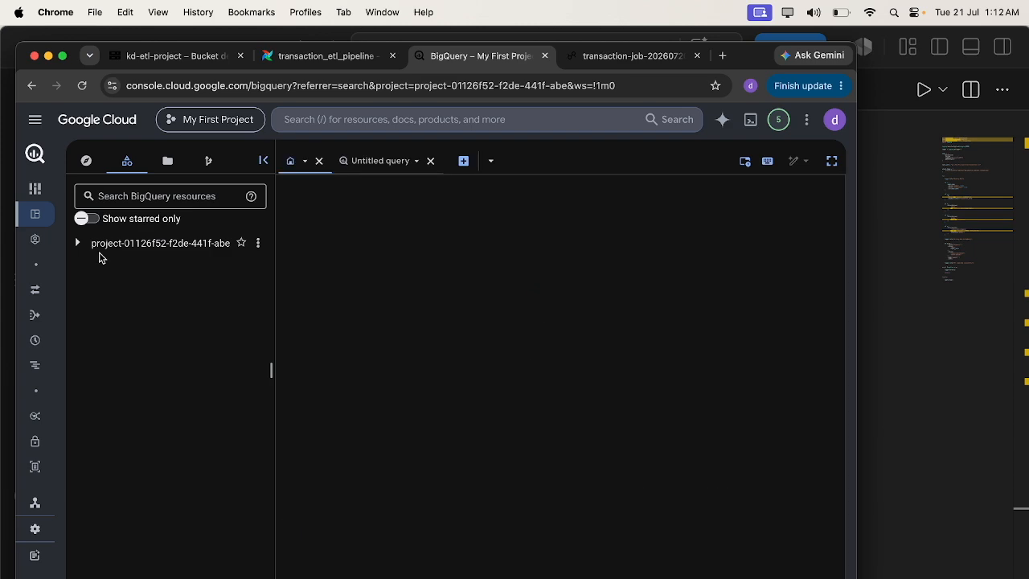
pyautogui.click(78, 243)
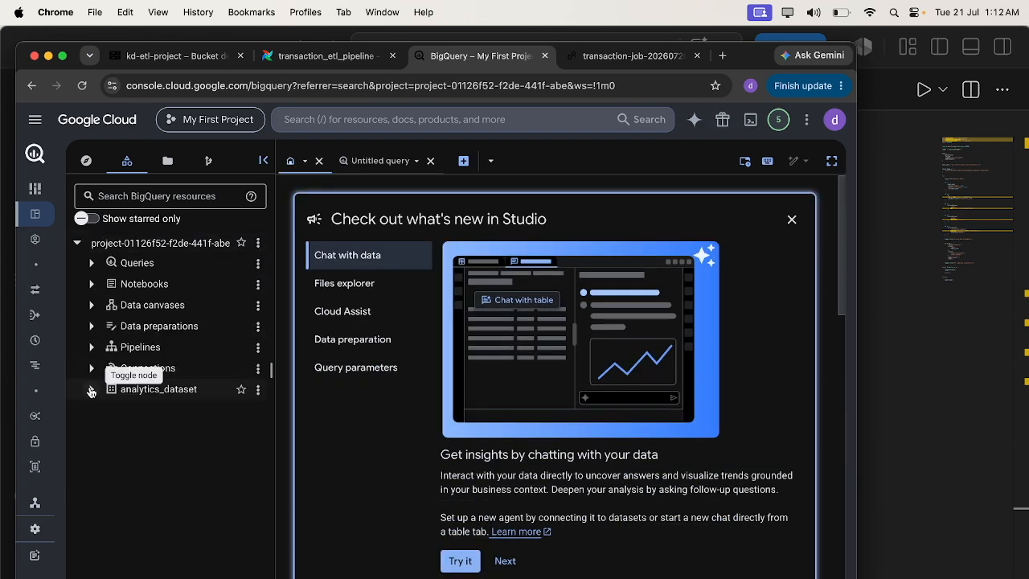
pyautogui.click(91, 393)
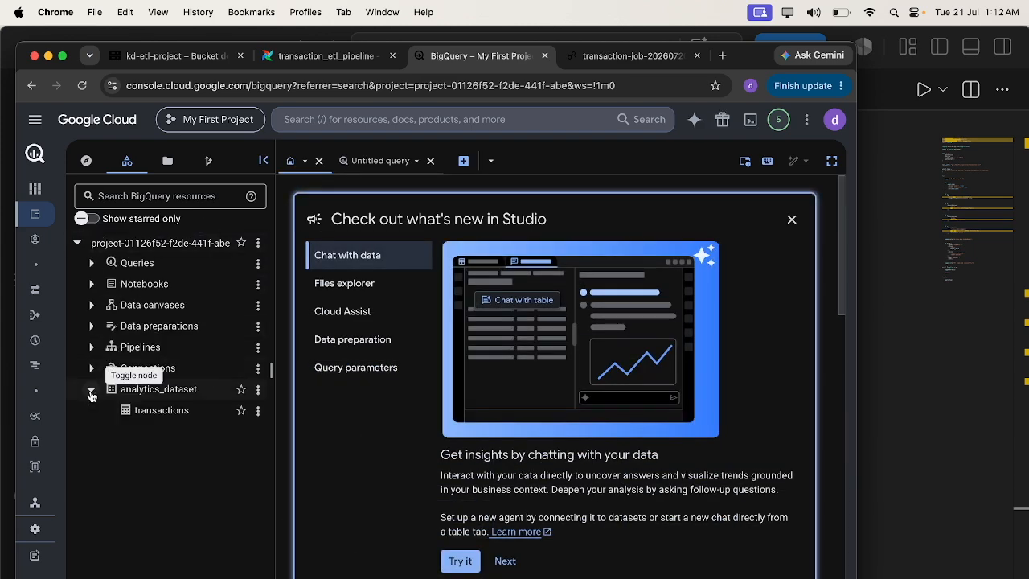
pyautogui.click(175, 414)
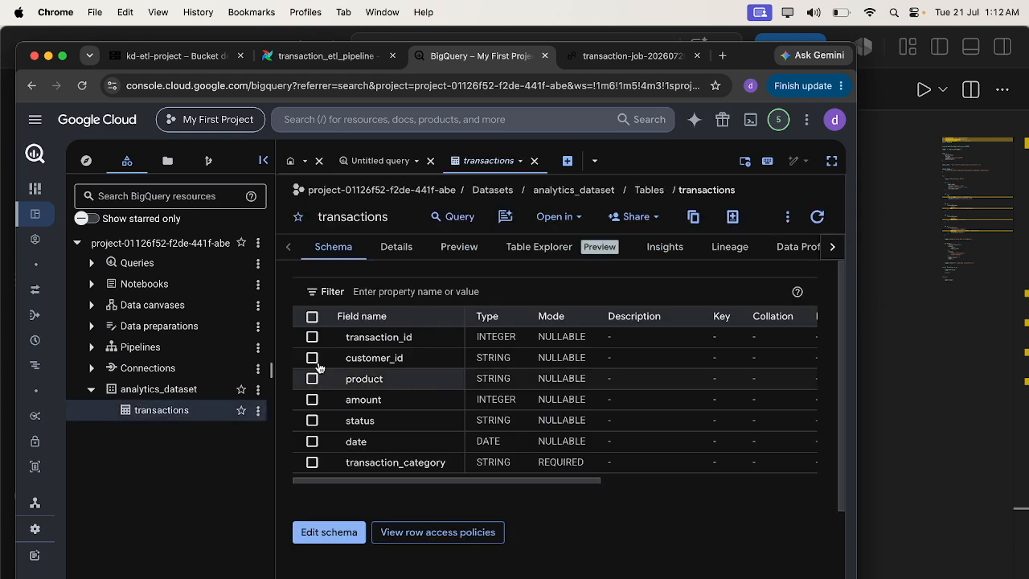
# - Check the batch's status and review the transactions table's details and preview rows across all columns
pyautogui.click(627, 55)
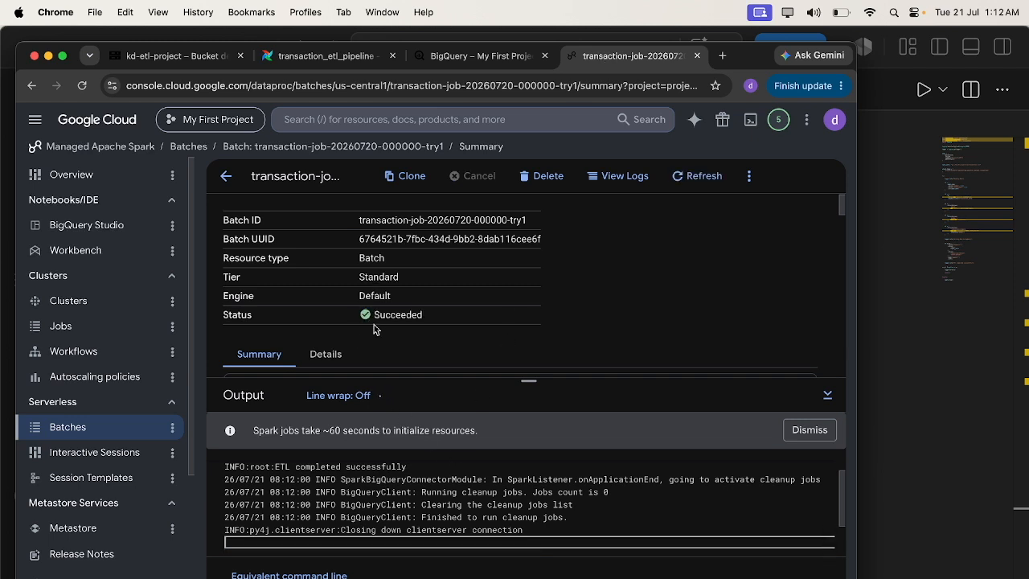
pyautogui.click(455, 58)
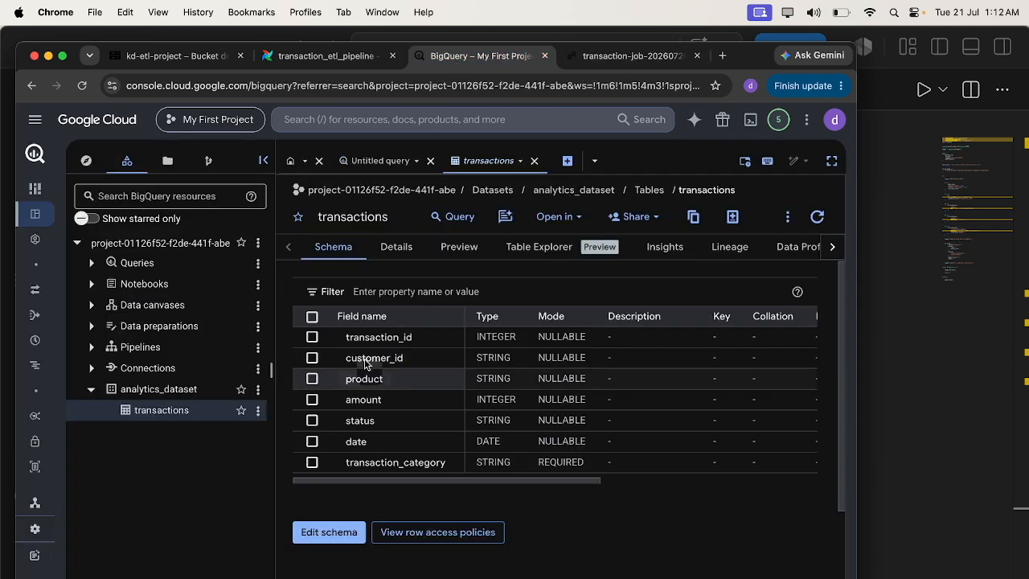
pyautogui.click(392, 248)
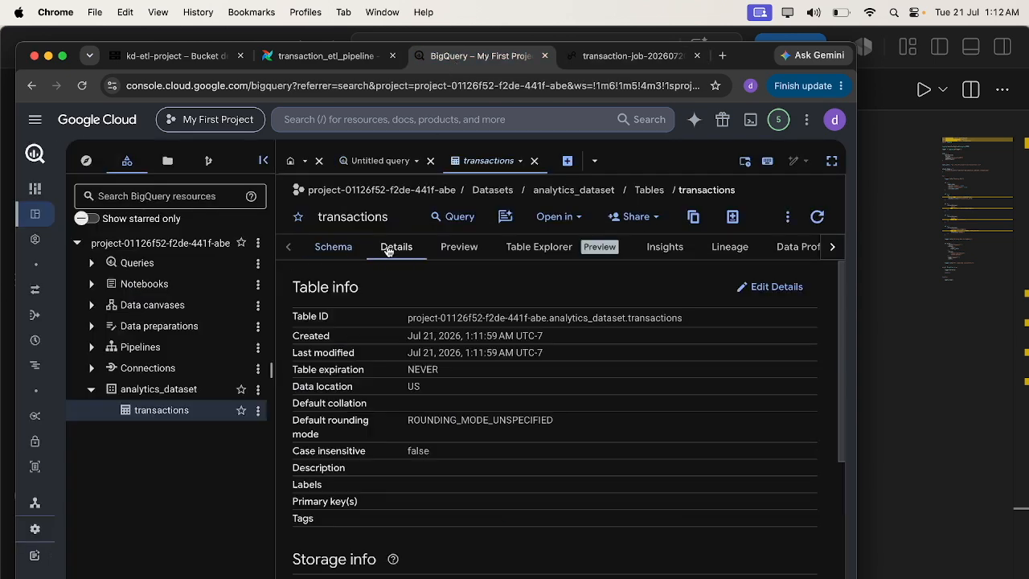
pyautogui.click(449, 254)
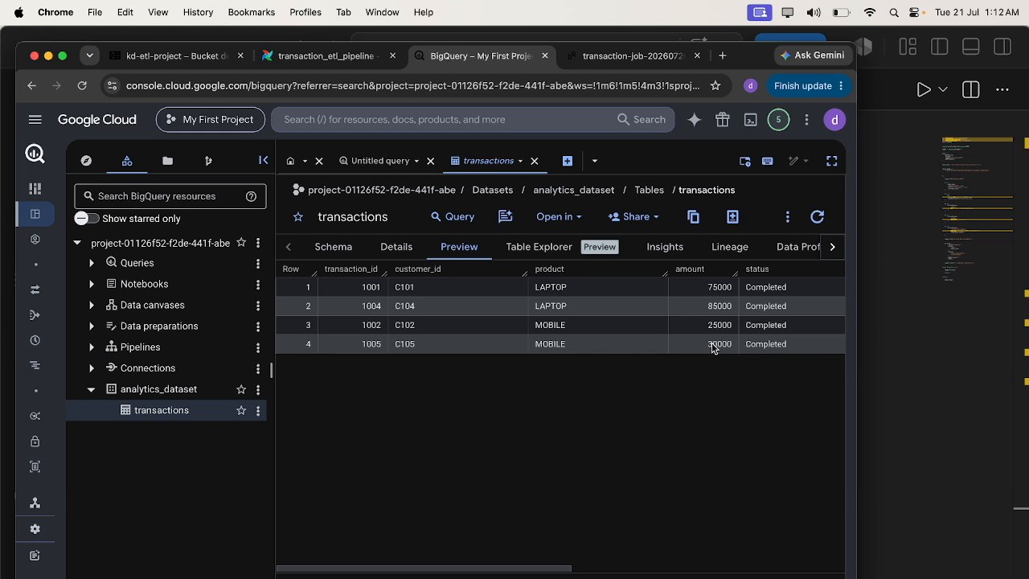
pyautogui.hscroll(10, 767, 296)
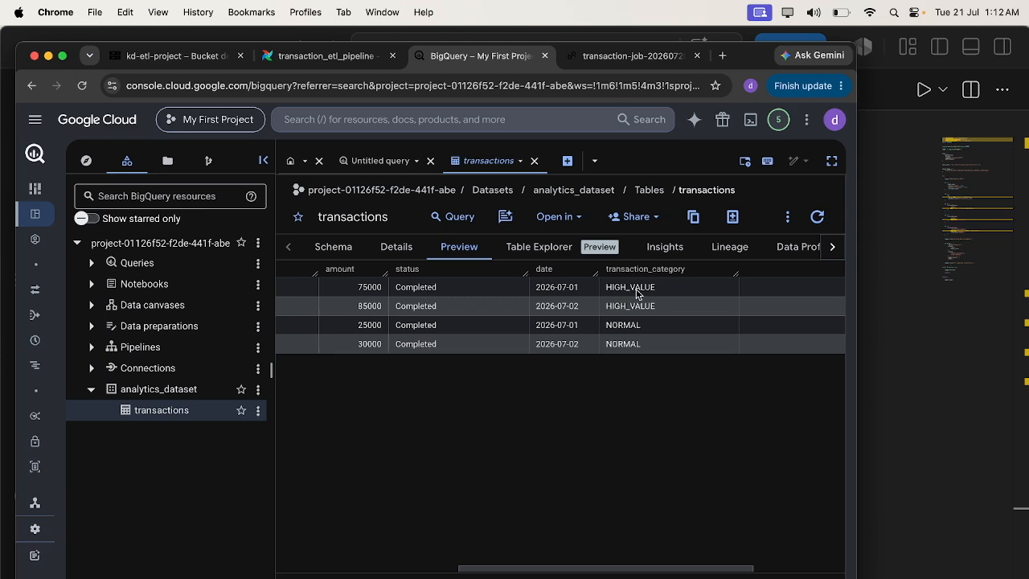
# - Switch to VS Code and scroll through the transaction_etl.py script
pyautogui.click(611, 578)
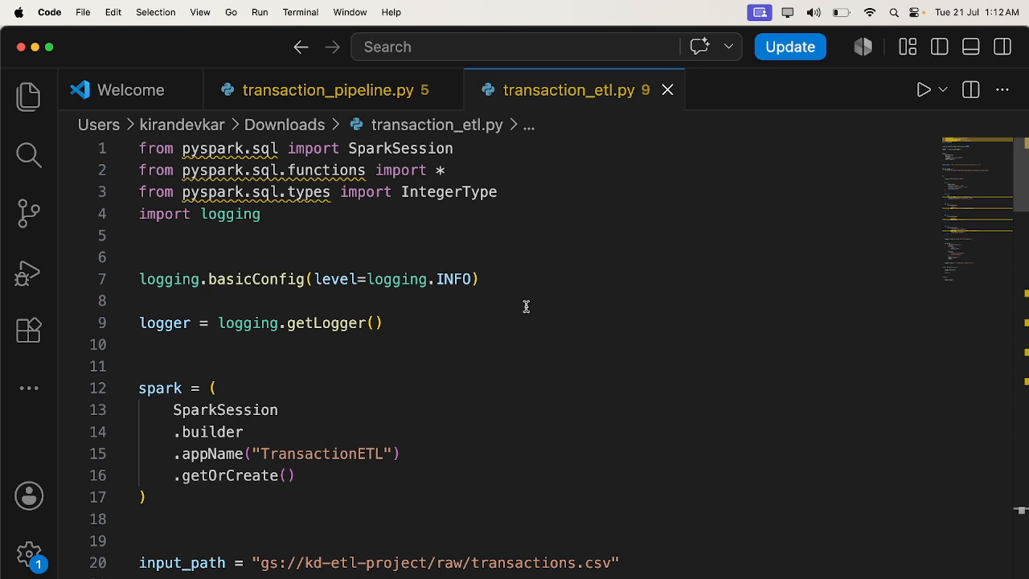
pyautogui.scroll(-3, 526, 306)
pyautogui.scroll(-2, 527, 306)
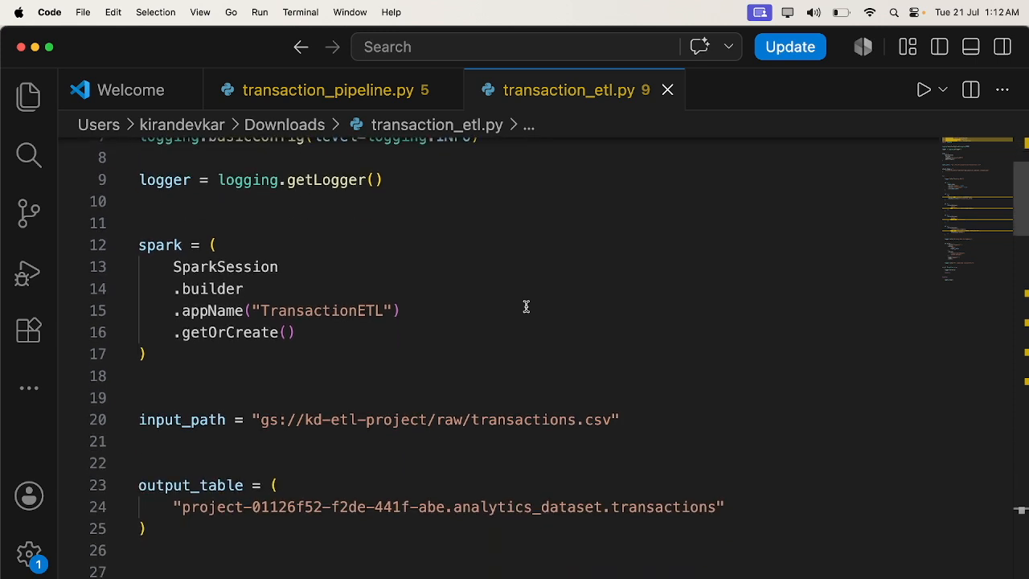
pyautogui.scroll(-6, 203, 266)
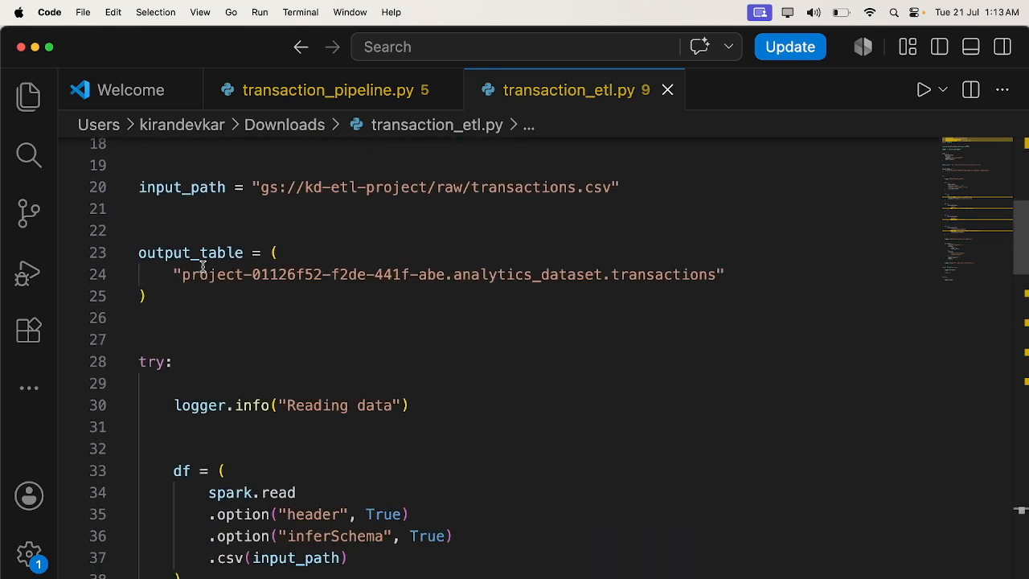
pyautogui.scroll(-3, 203, 266)
pyautogui.scroll(-7, 202, 266)
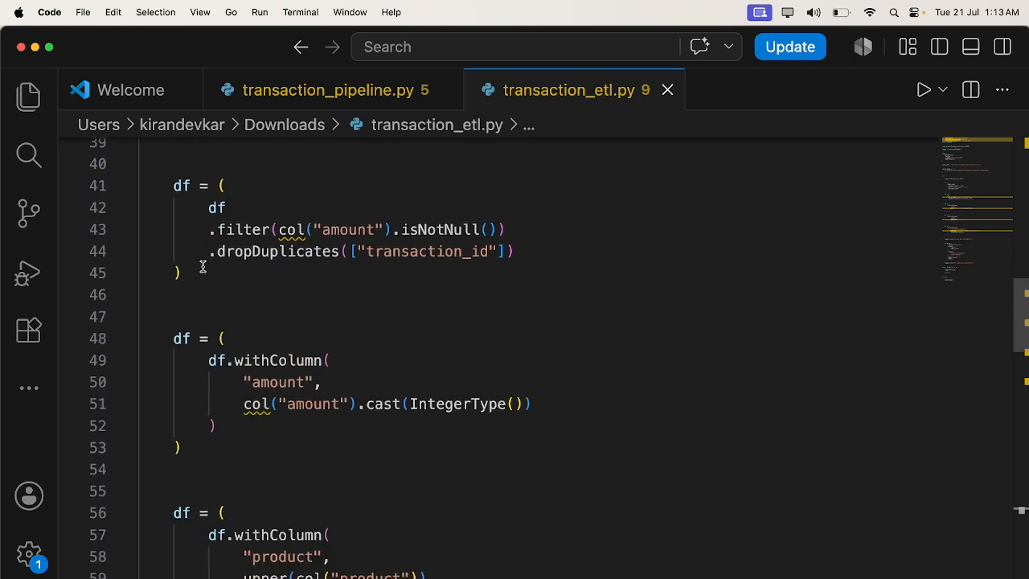
pyautogui.scroll(-6, 202, 266)
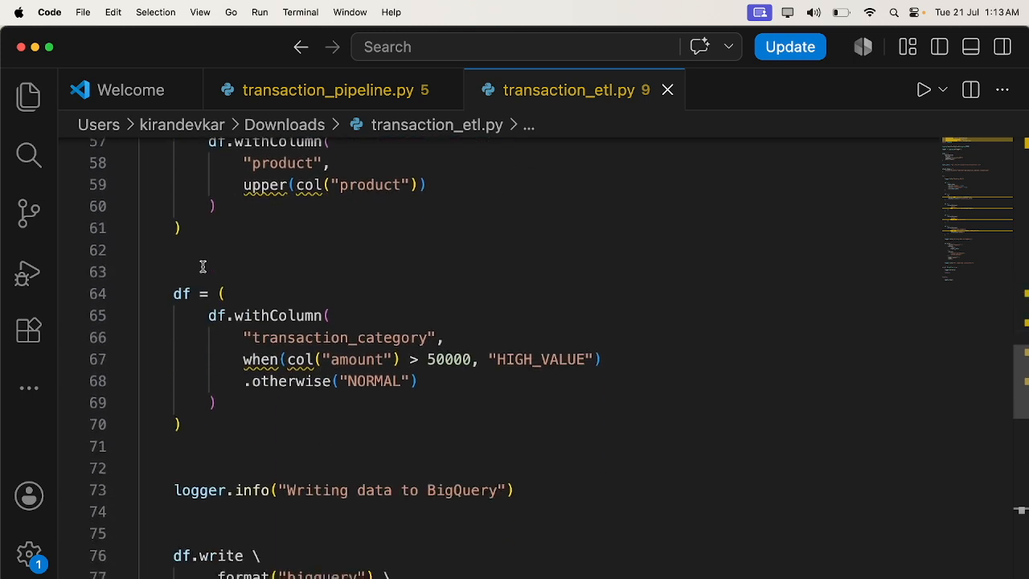
pyautogui.scroll(-2, 385, 187)
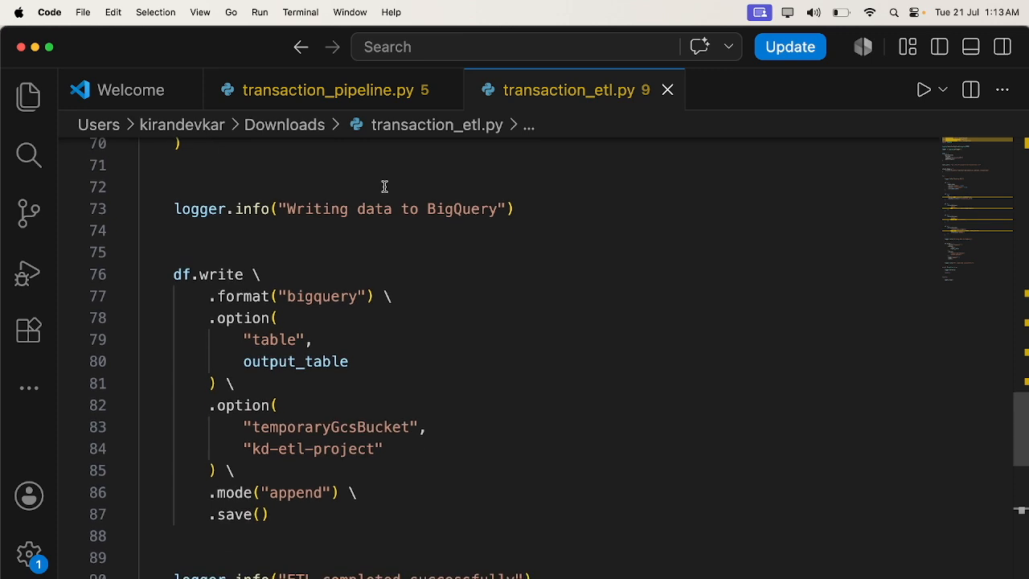
# - Scroll through the rest of transaction_etl.py, covering the BigQuery write, exception handling and Spark shutdown
pyautogui.scroll(-1, 344, 359)
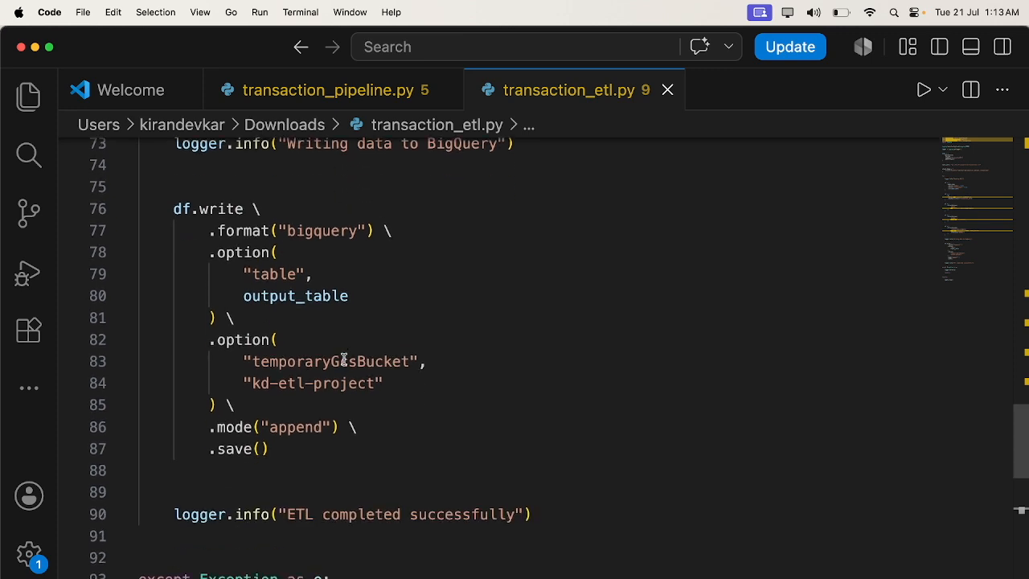
pyautogui.scroll(-3, 344, 359)
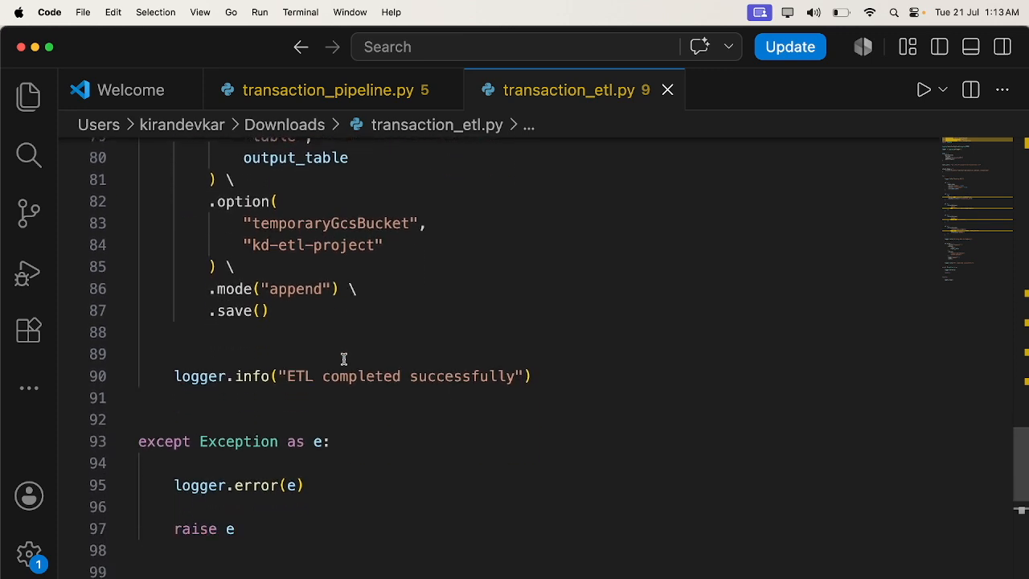
pyautogui.scroll(-5, 301, 369)
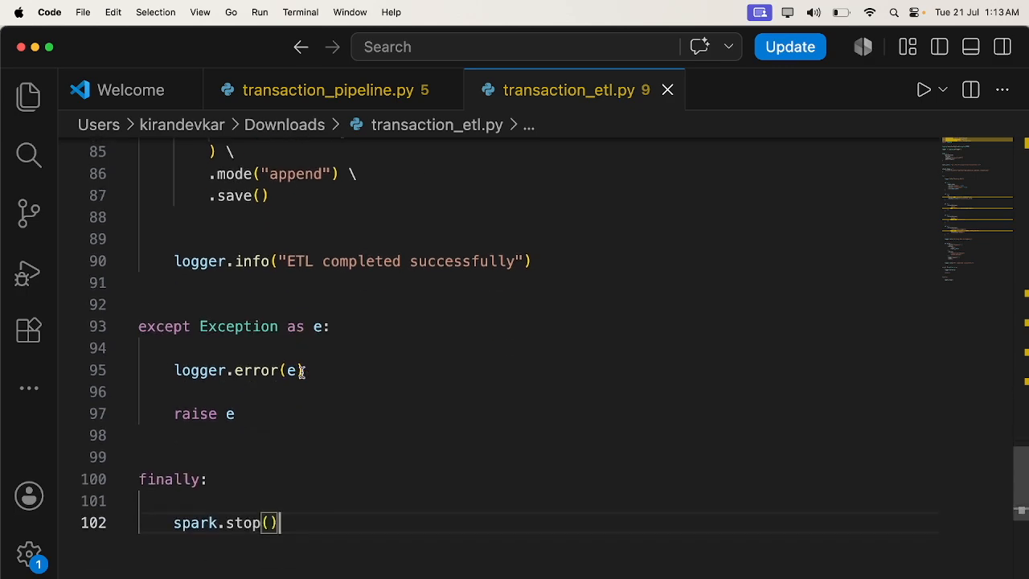
pyautogui.scroll(20, 301, 372)
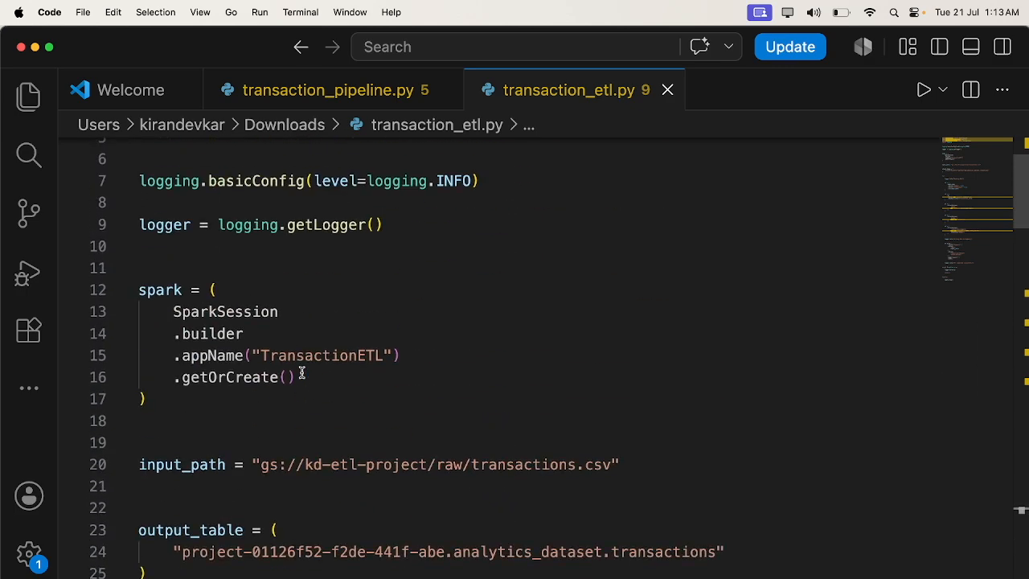
# - Switch to transaction_pipeline.py and review its imports, project constants, default_args, DAG definition and check_file sensor
pyautogui.click(330, 85)
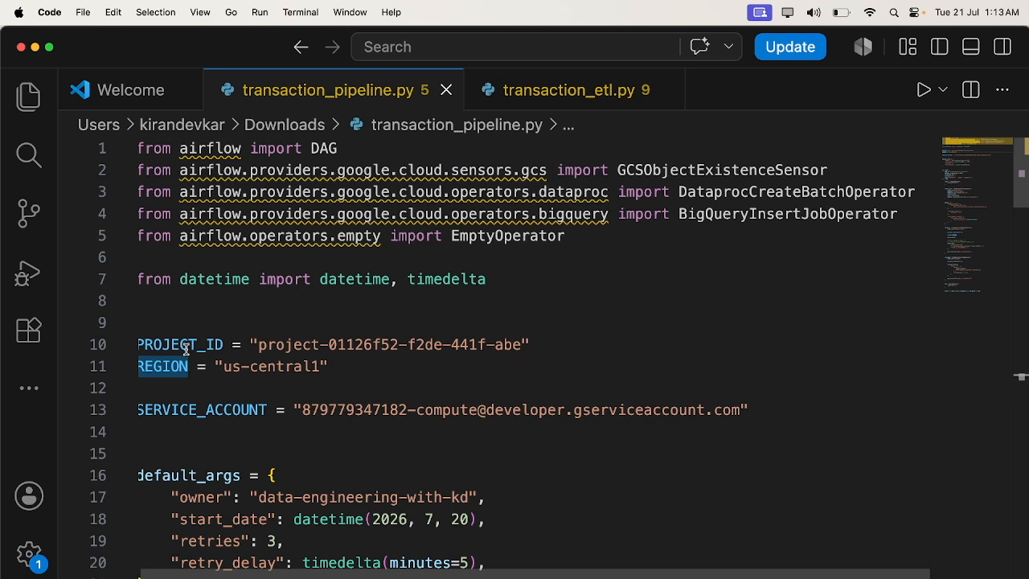
pyautogui.moveTo(192, 420)
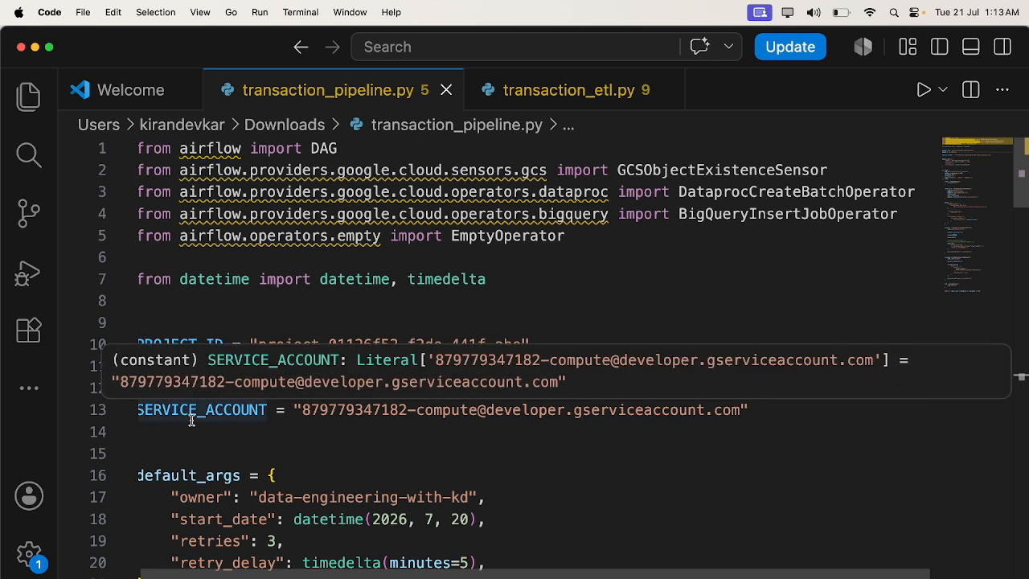
pyautogui.scroll(-5, 418, 433)
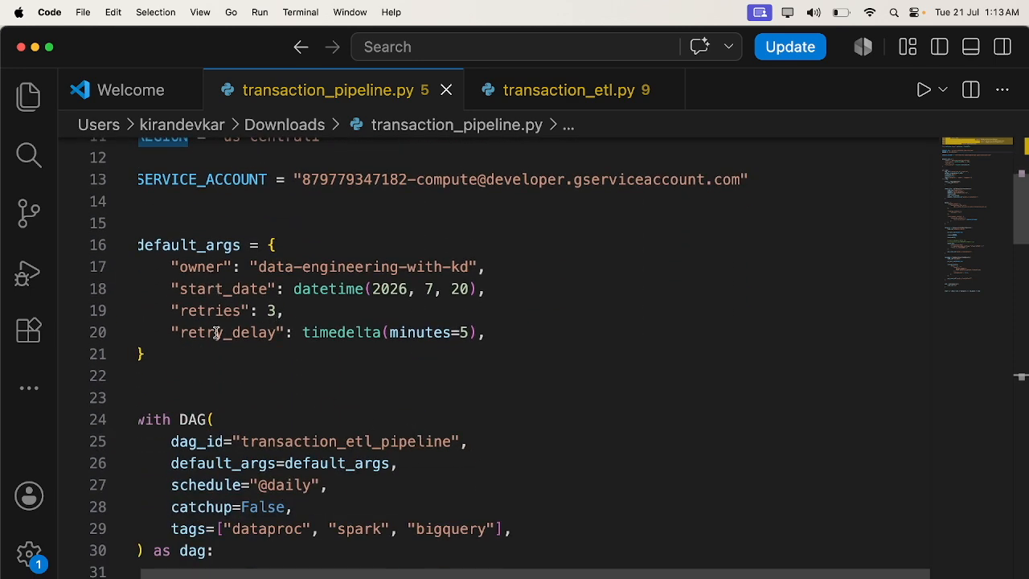
pyautogui.scroll(-8, 217, 332)
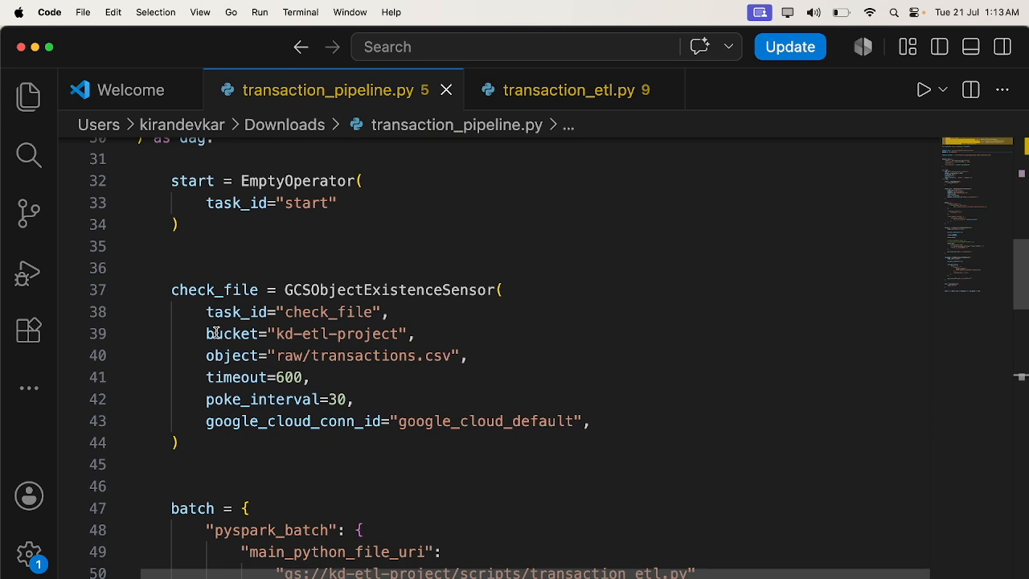
pyautogui.scroll(-2, 216, 332)
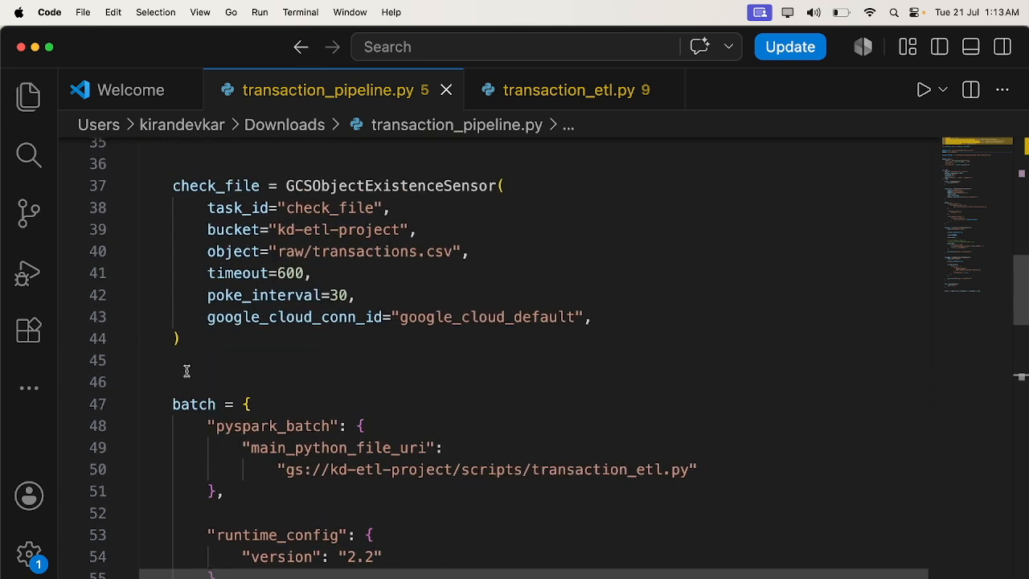
pyautogui.scroll(-2, 187, 370)
pyautogui.scroll(-1, 241, 344)
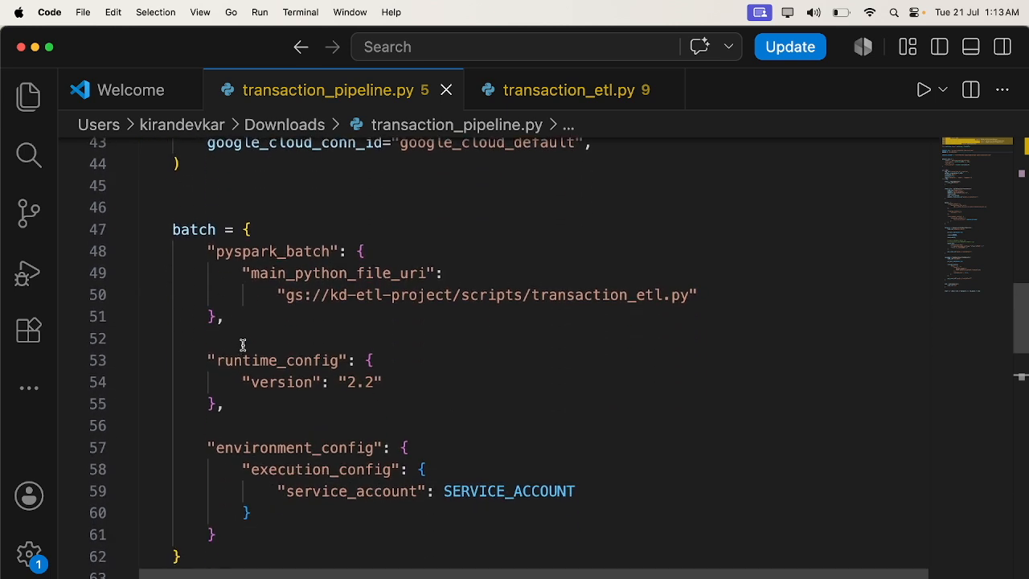
# - Examine the batch dictionary's pyspark_batch script URI, runtime version and service account settings
pyautogui.doubleClick(241, 250)
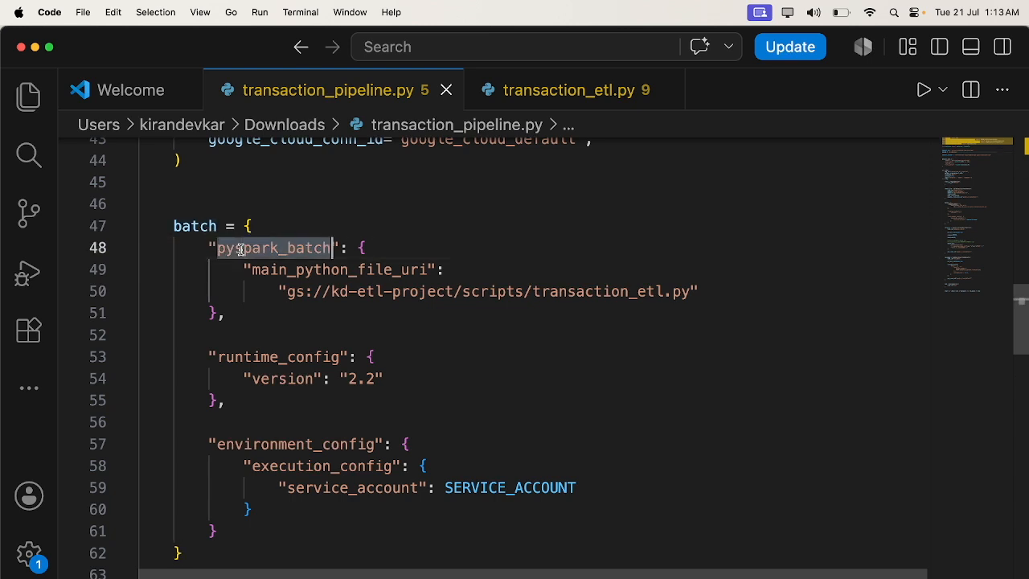
pyautogui.doubleClick(320, 269)
pyautogui.doubleClick(594, 292)
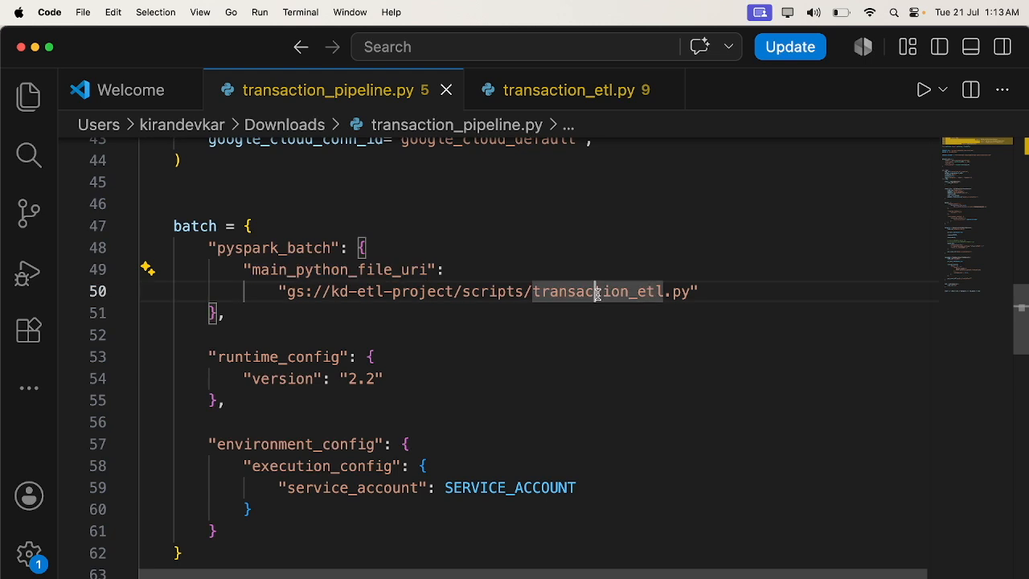
pyautogui.scroll(-2, 249, 372)
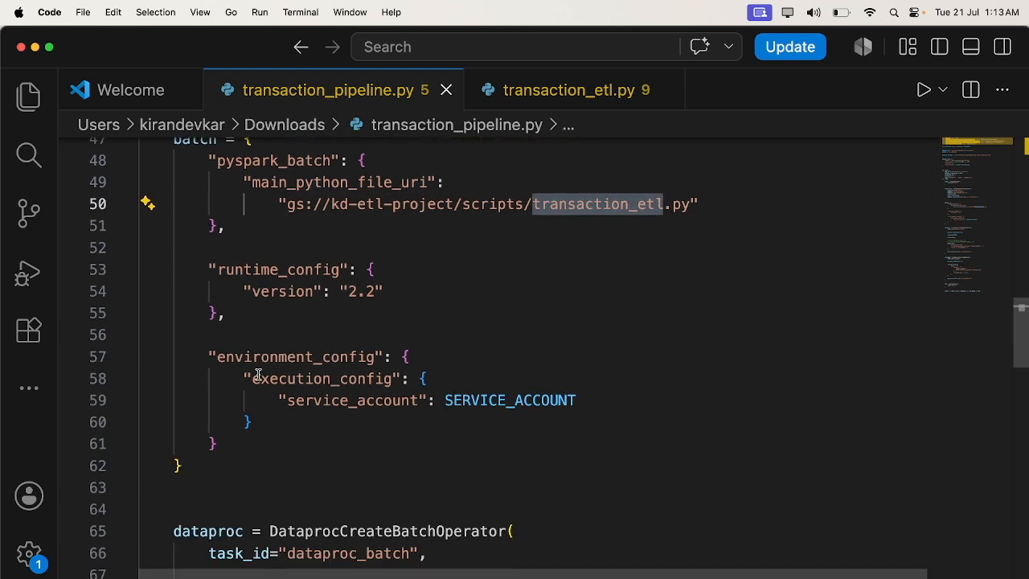
pyautogui.click(209, 352)
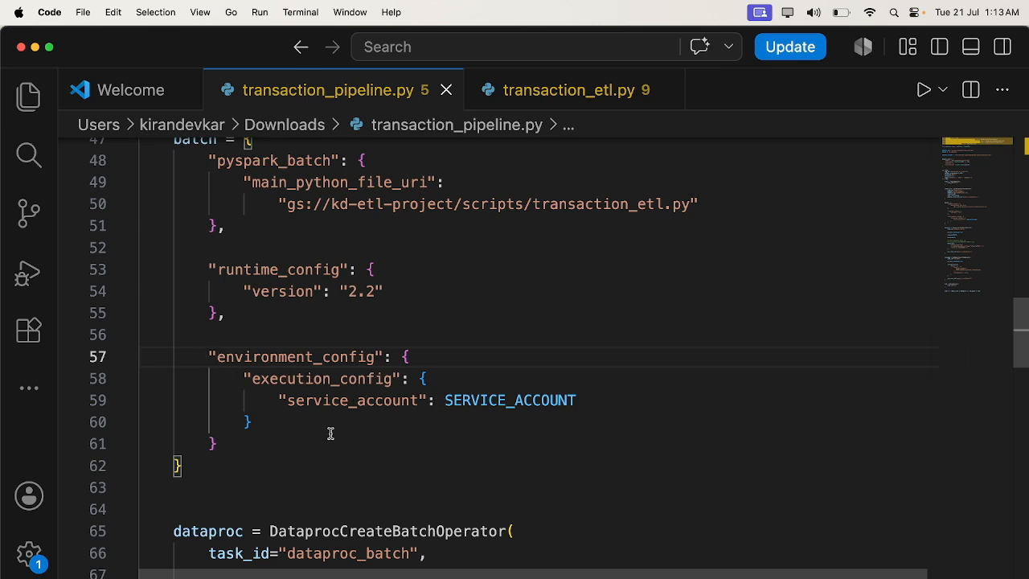
pyautogui.scroll(-5, 378, 413)
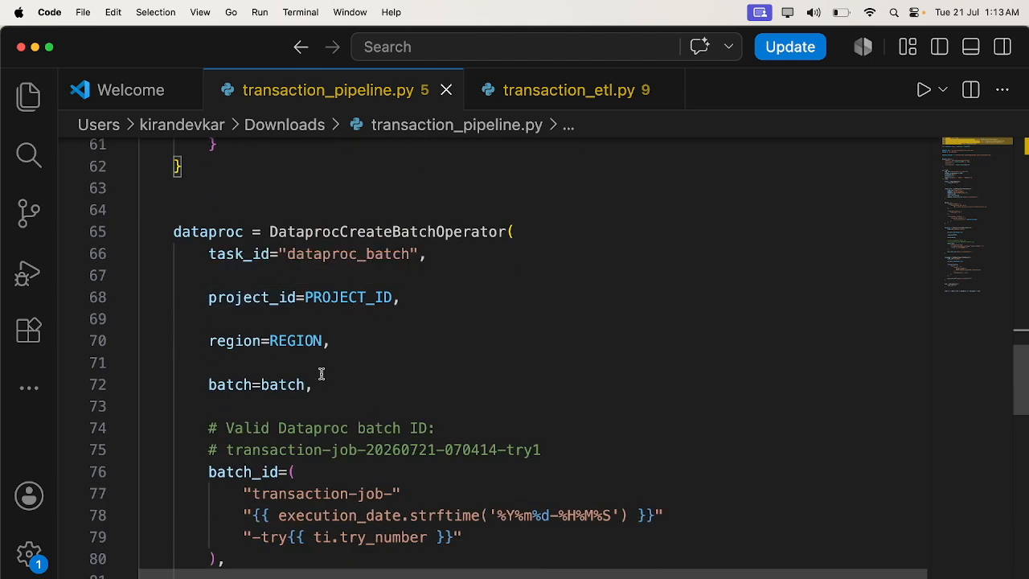
# - Review the Dataproc batch operator, its batch ID template, and the validate task's BigQuery count query
pyautogui.scroll(-3, 306, 421)
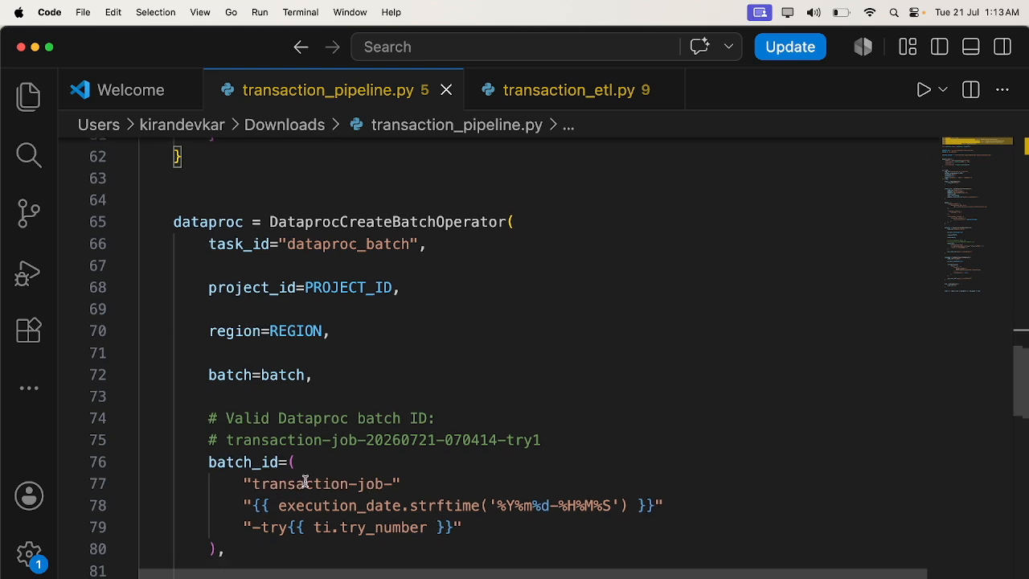
pyautogui.scroll(-3, 300, 463)
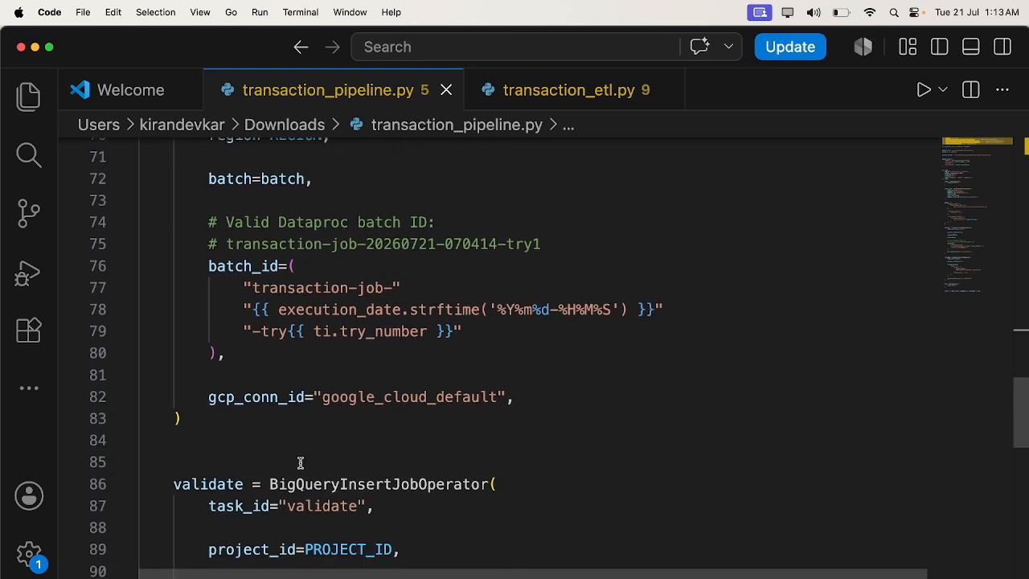
pyautogui.scroll(-5, 314, 439)
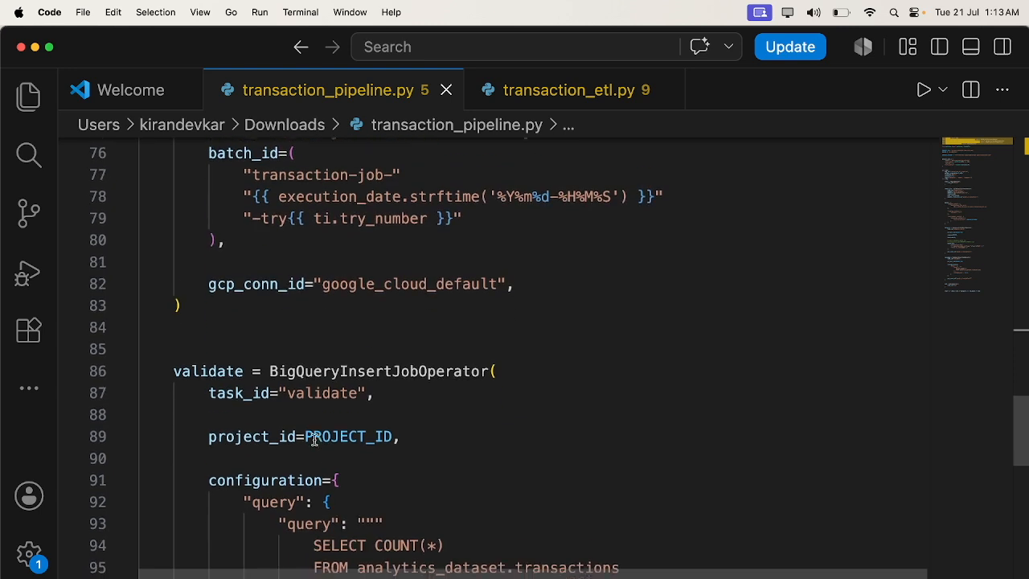
pyautogui.scroll(-2, 288, 362)
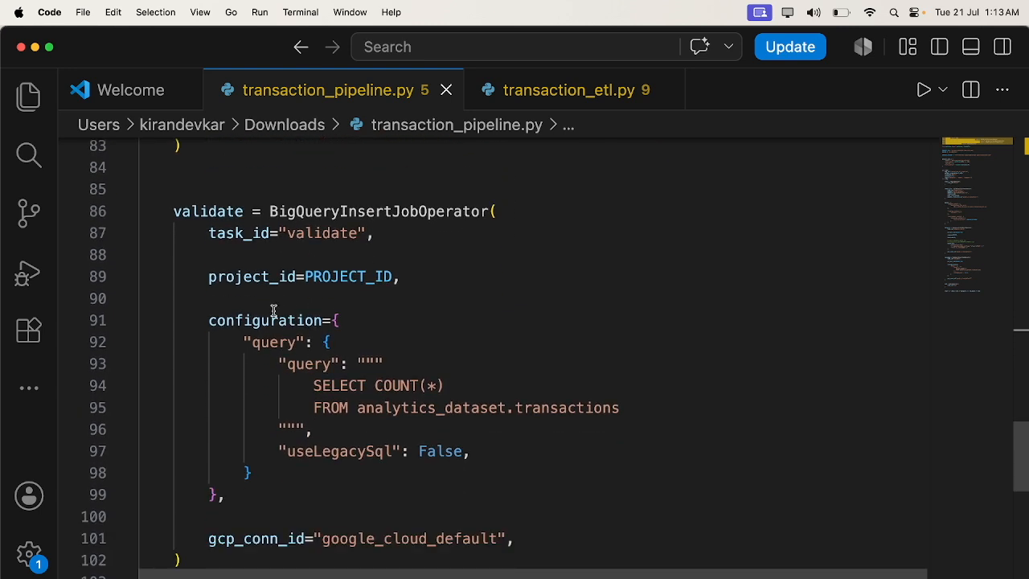
pyautogui.scroll(-2, 343, 372)
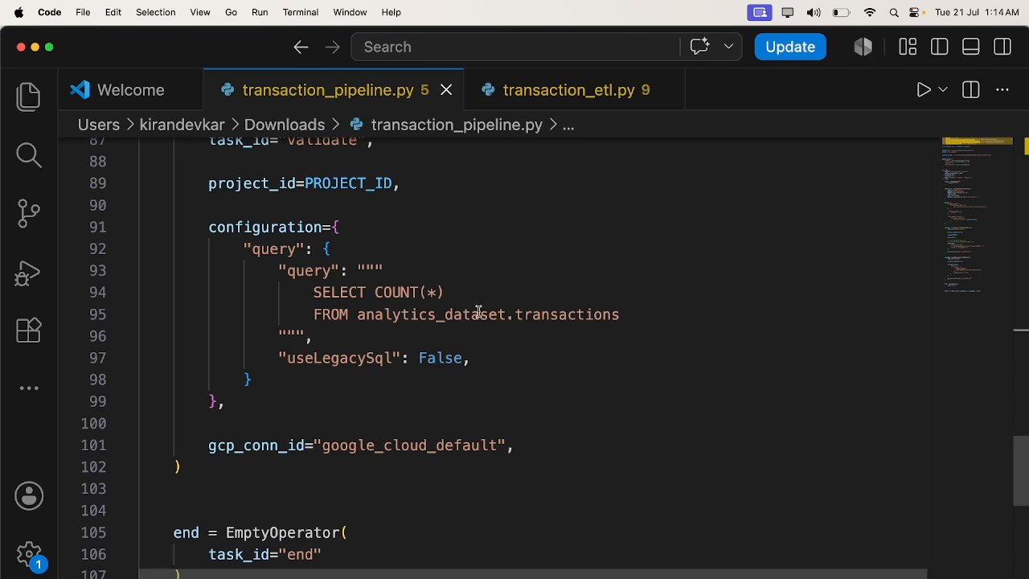
pyautogui.scroll(-4, 412, 282)
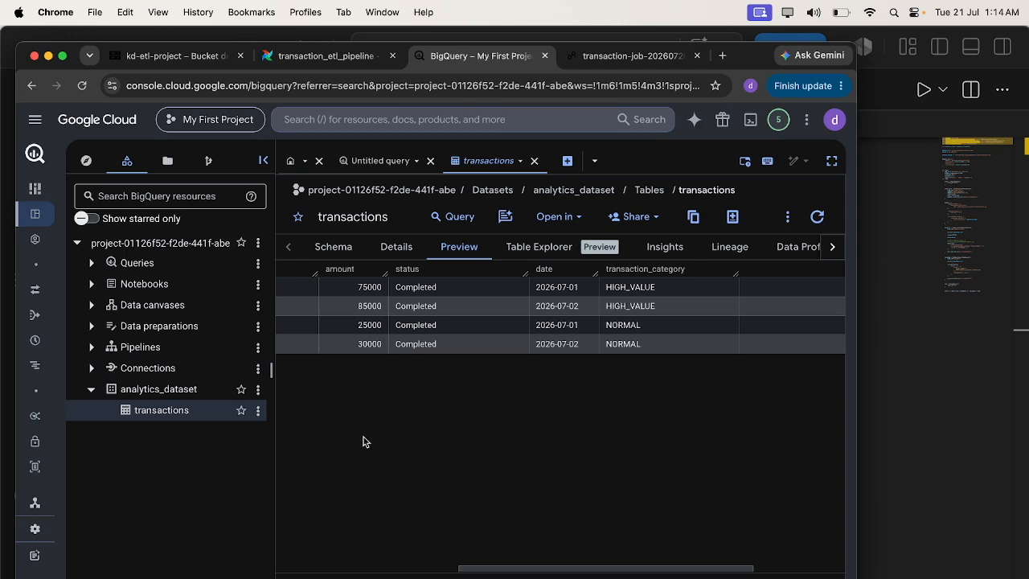
# - Return to the Airflow DAG page, reload it, and open the validate task's logs
pyautogui.click(320, 56)
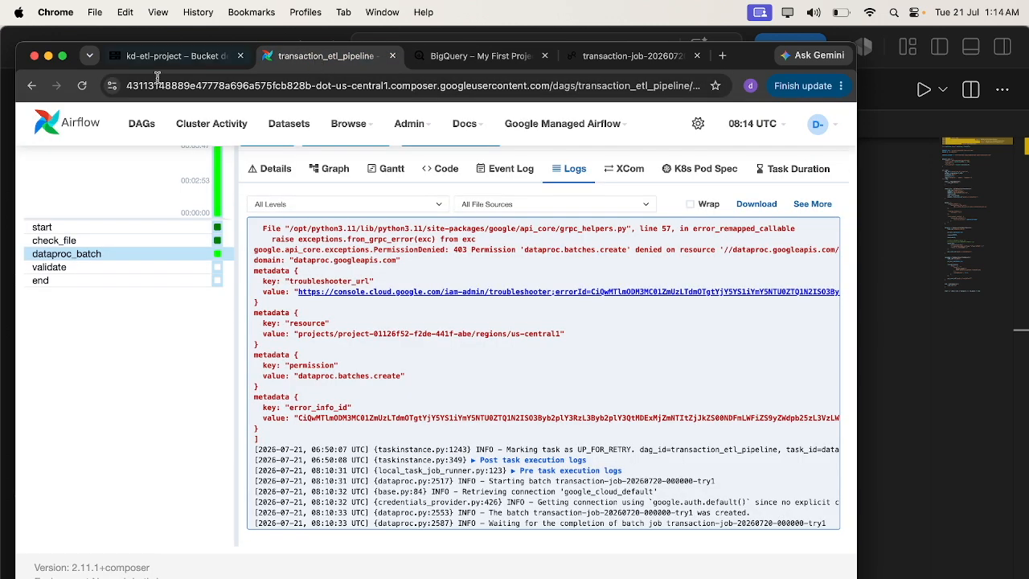
pyautogui.click(80, 87)
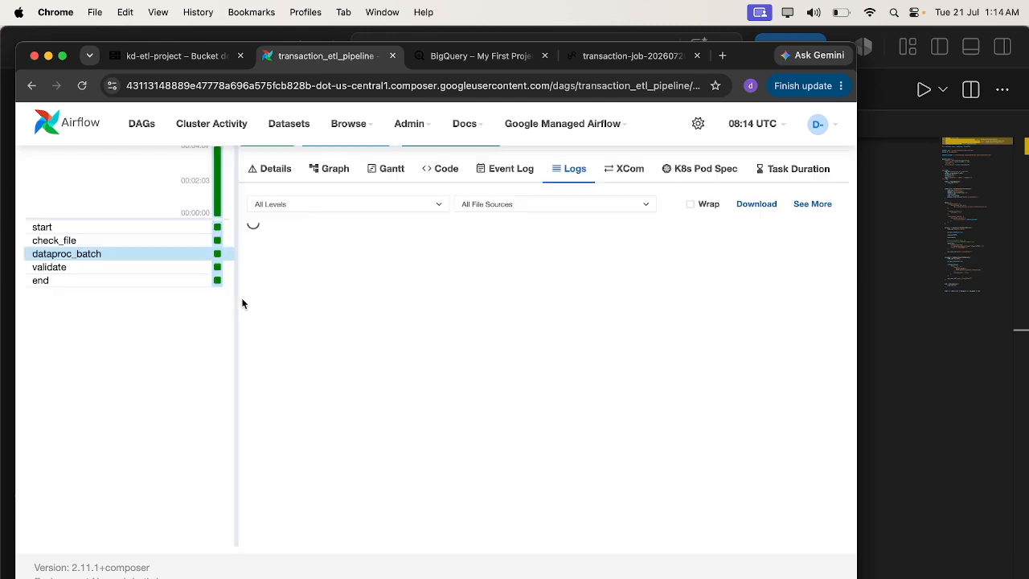
pyautogui.click(219, 268)
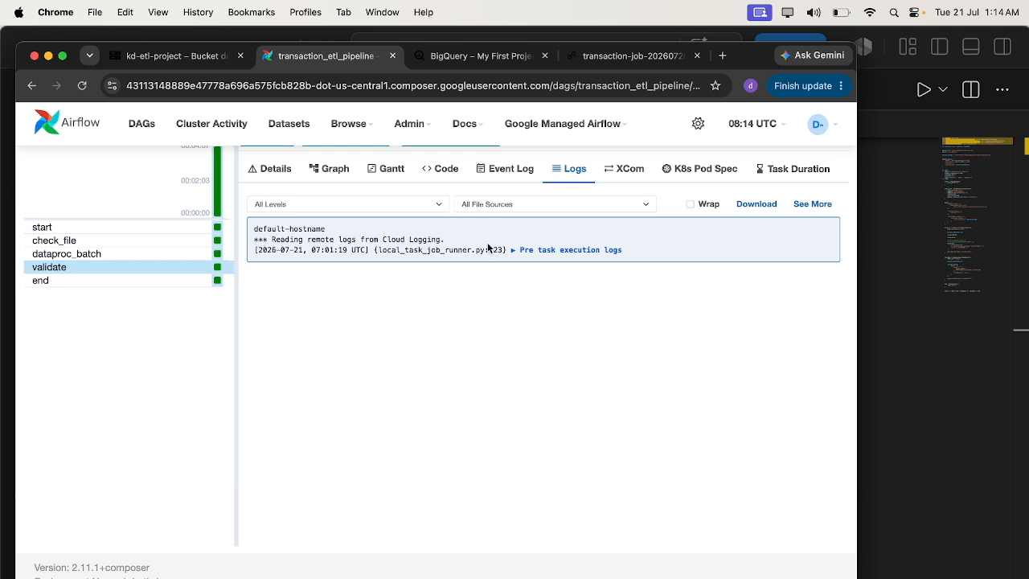
pyautogui.scroll(-1, 499, 427)
pyautogui.scroll(1, 500, 428)
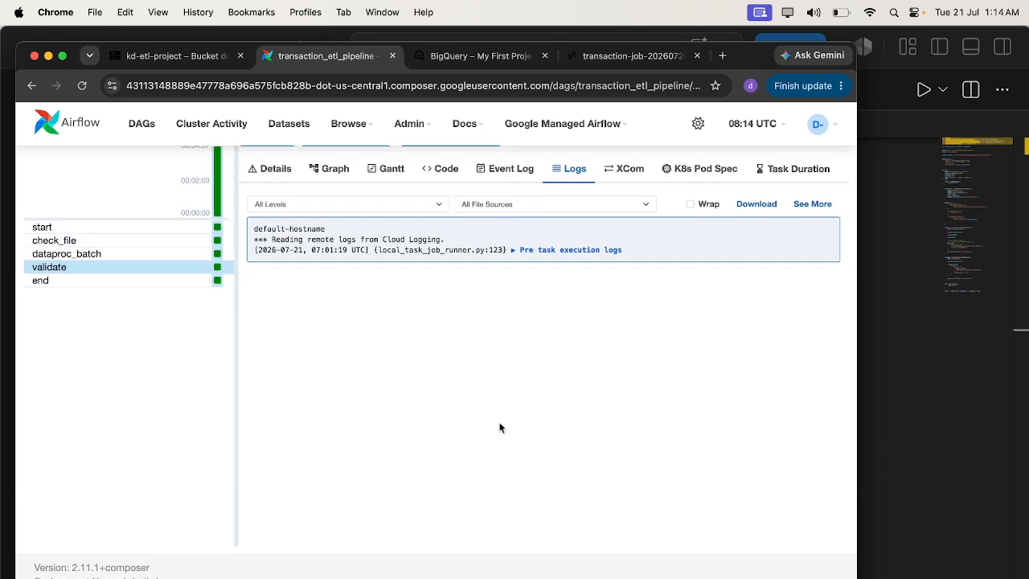